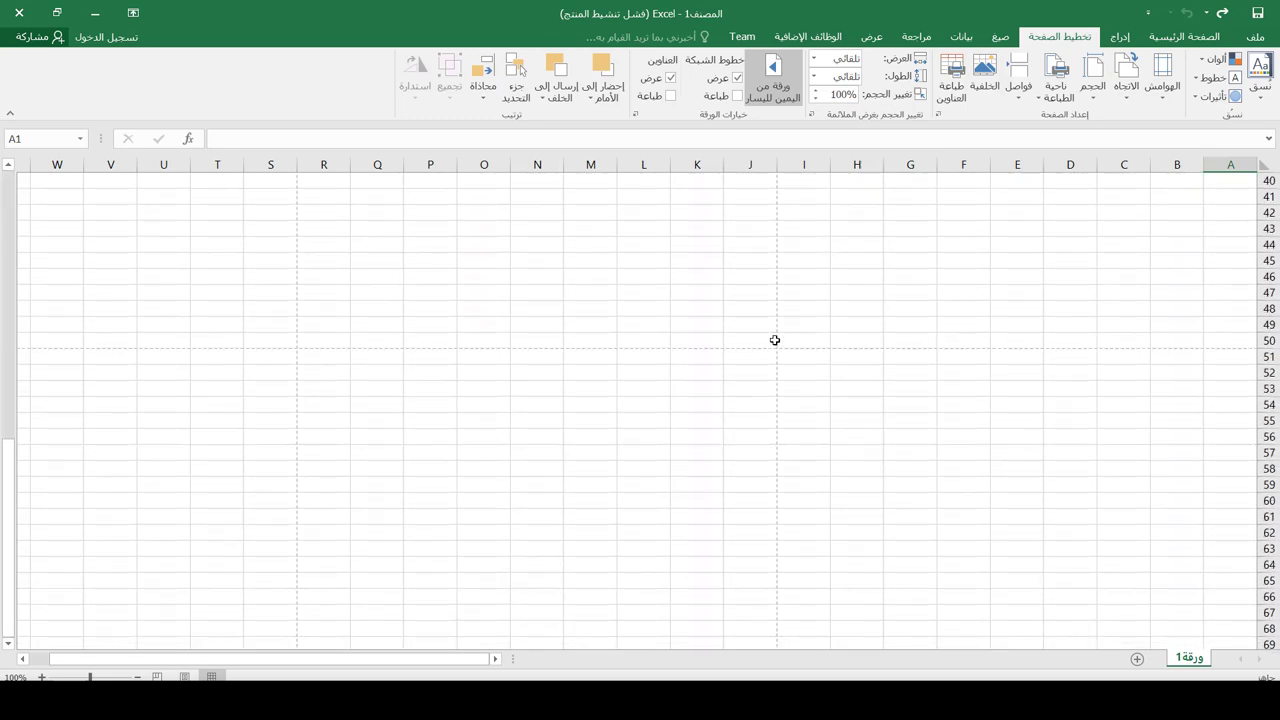
# Widen column A to about double its width and increase row 1's height to about four times the default.
pyautogui.scroll(13, 783, 290)
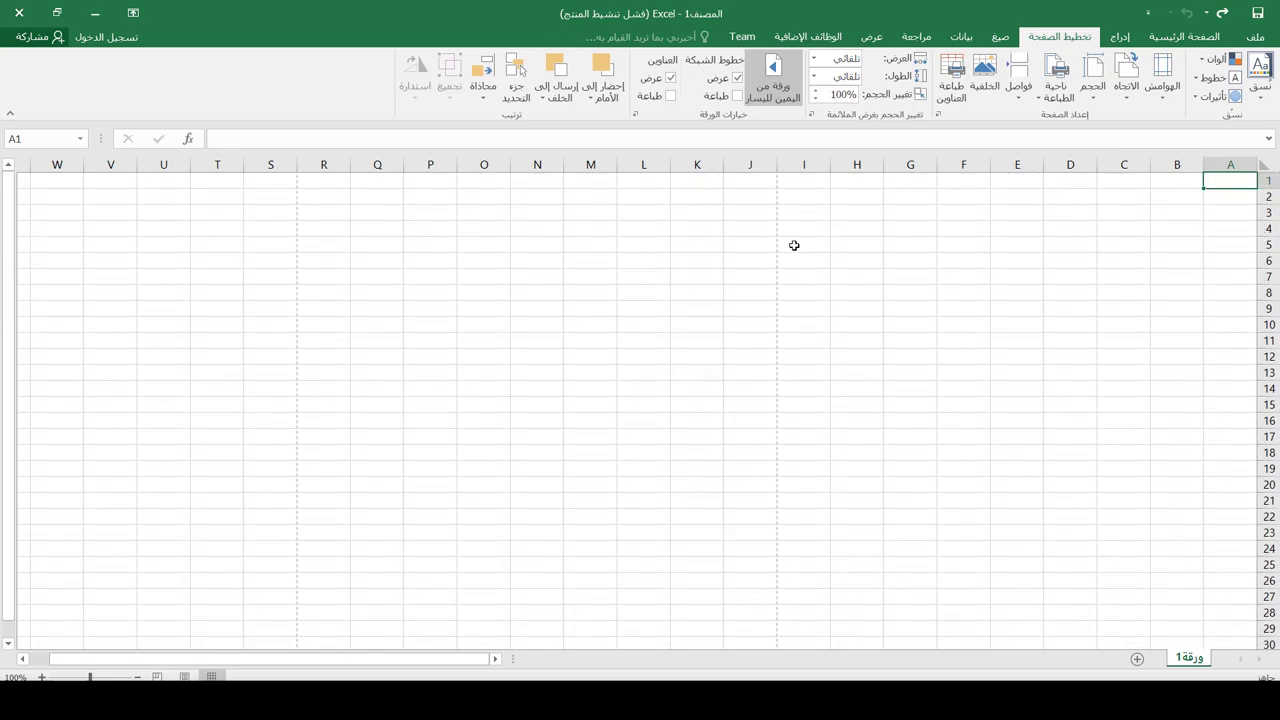
pyautogui.keyDown('ctrl'); pyautogui.scroll(3, 795, 253); pyautogui.keyUp('ctrl')
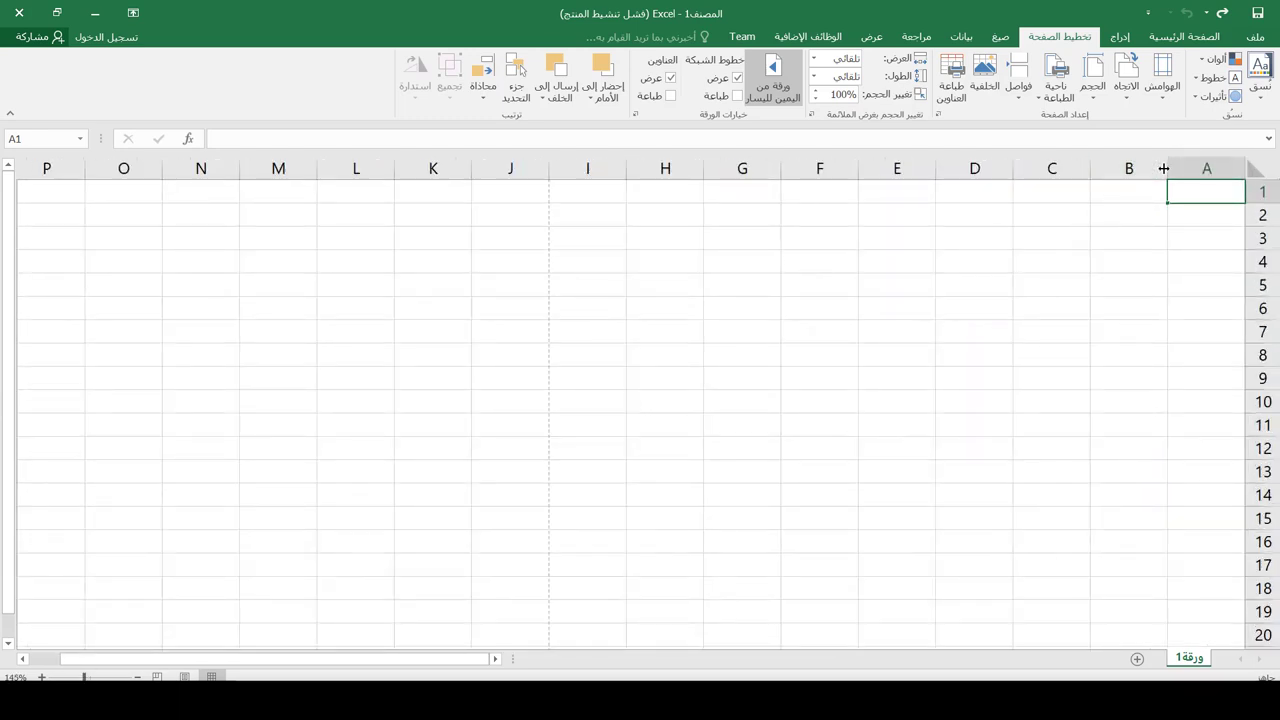
pyautogui.moveTo(1157, 170); pyautogui.dragTo(1078, 174)
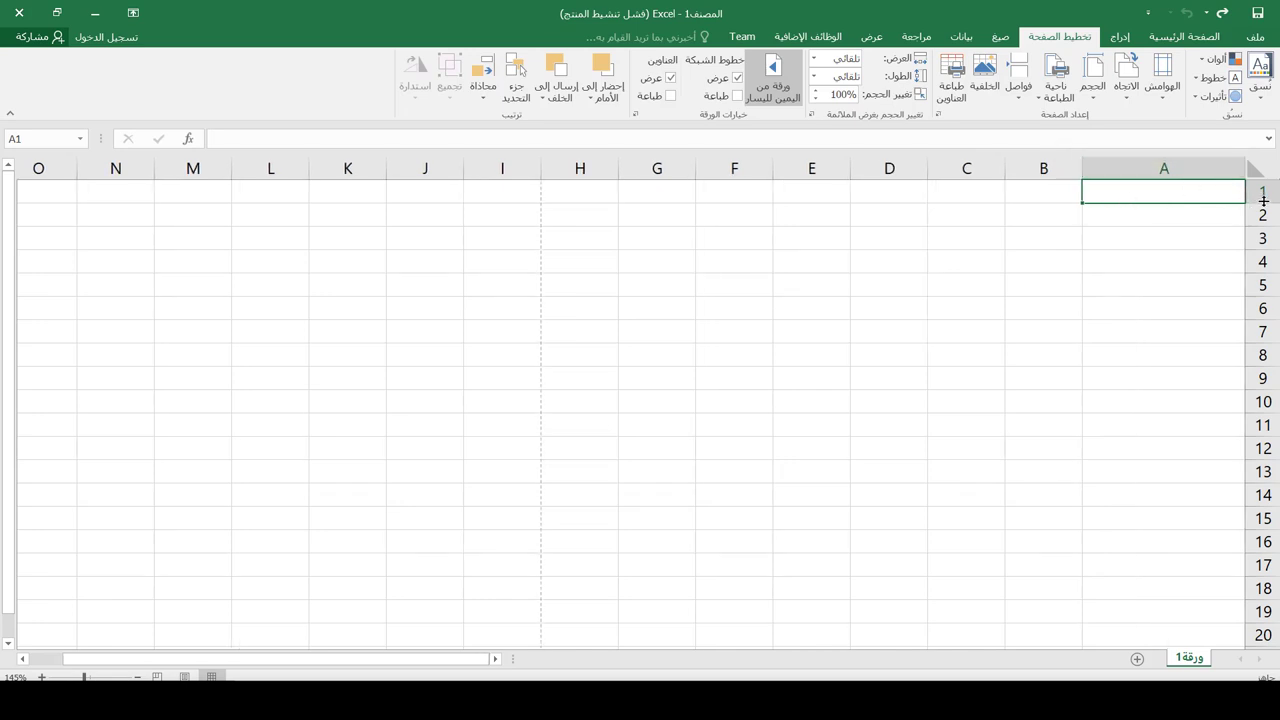
pyautogui.moveTo(1263, 202); pyautogui.dragTo(1243, 276)
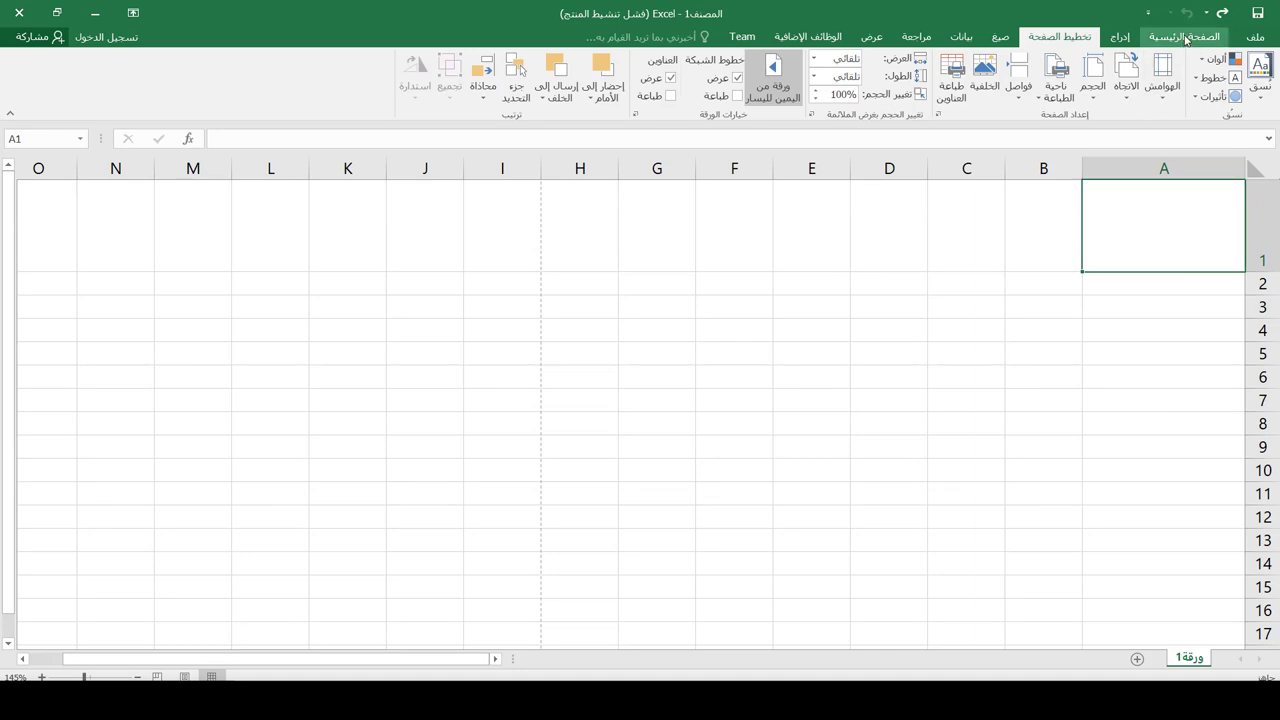
# Set the border drawing colour to a light pinkish red from the additional standard colours.
pyautogui.click(1186, 38)
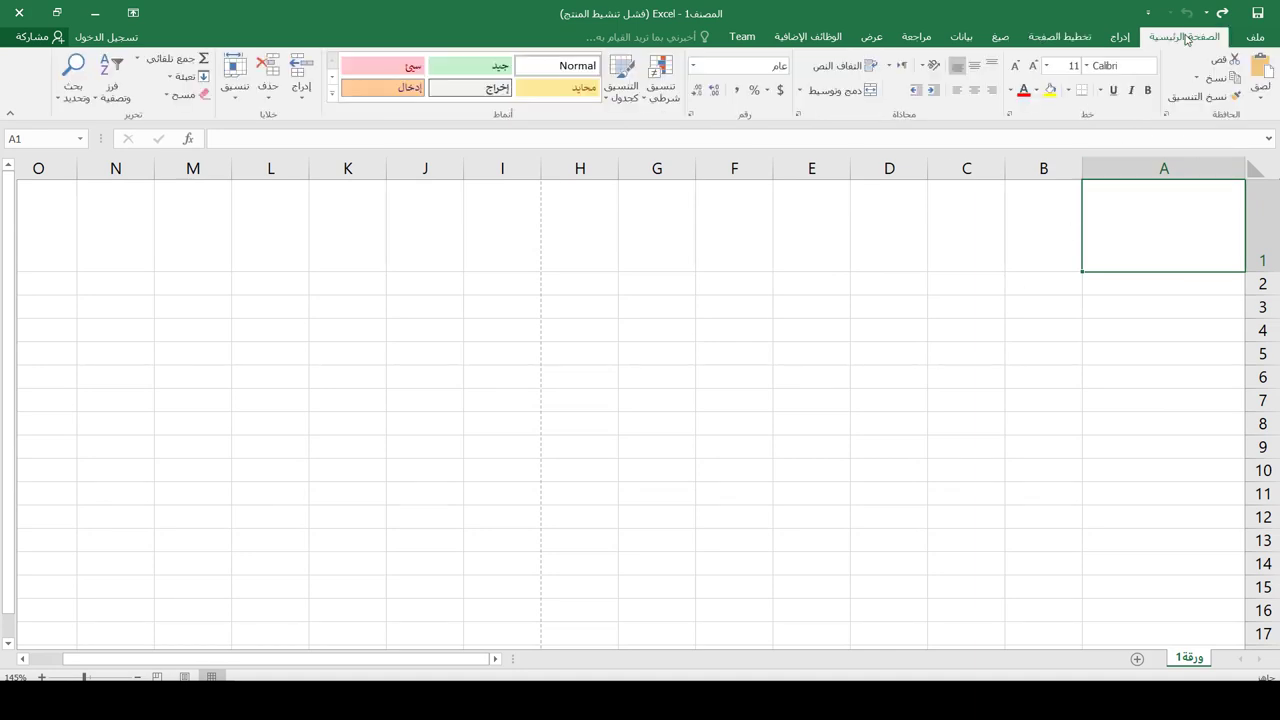
pyautogui.click(1068, 92)
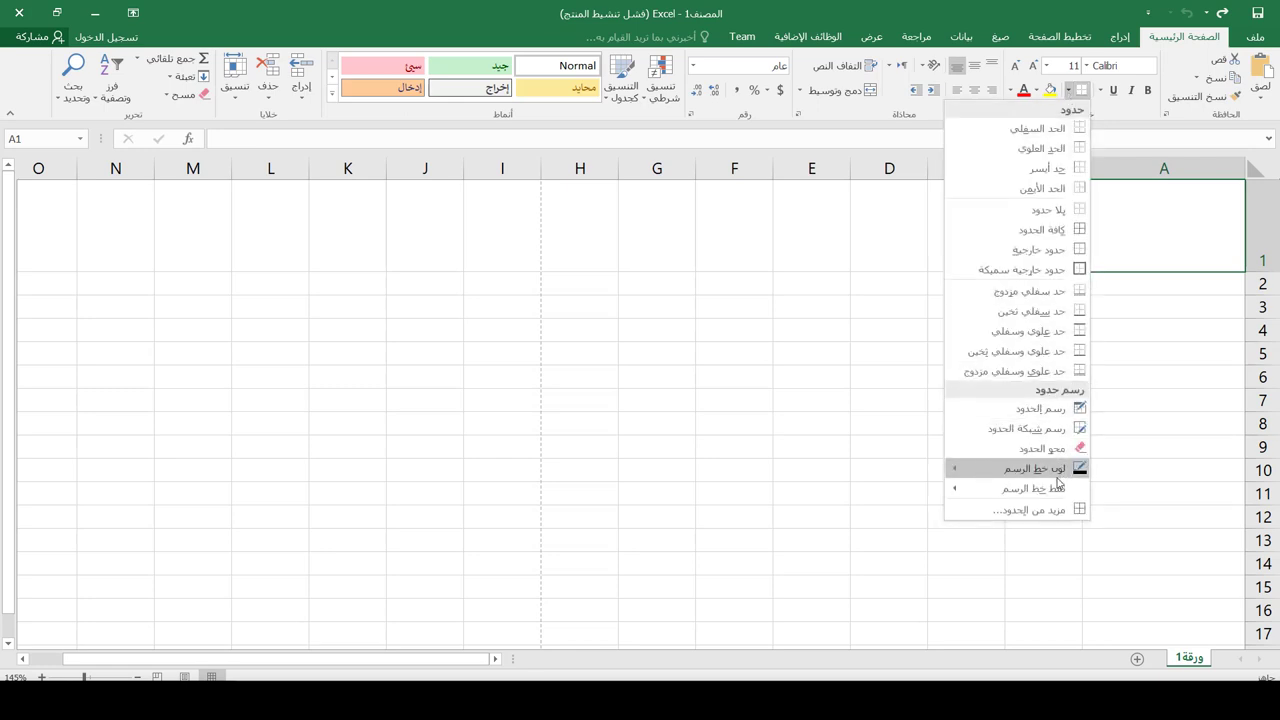
pyautogui.moveTo(1058, 476)
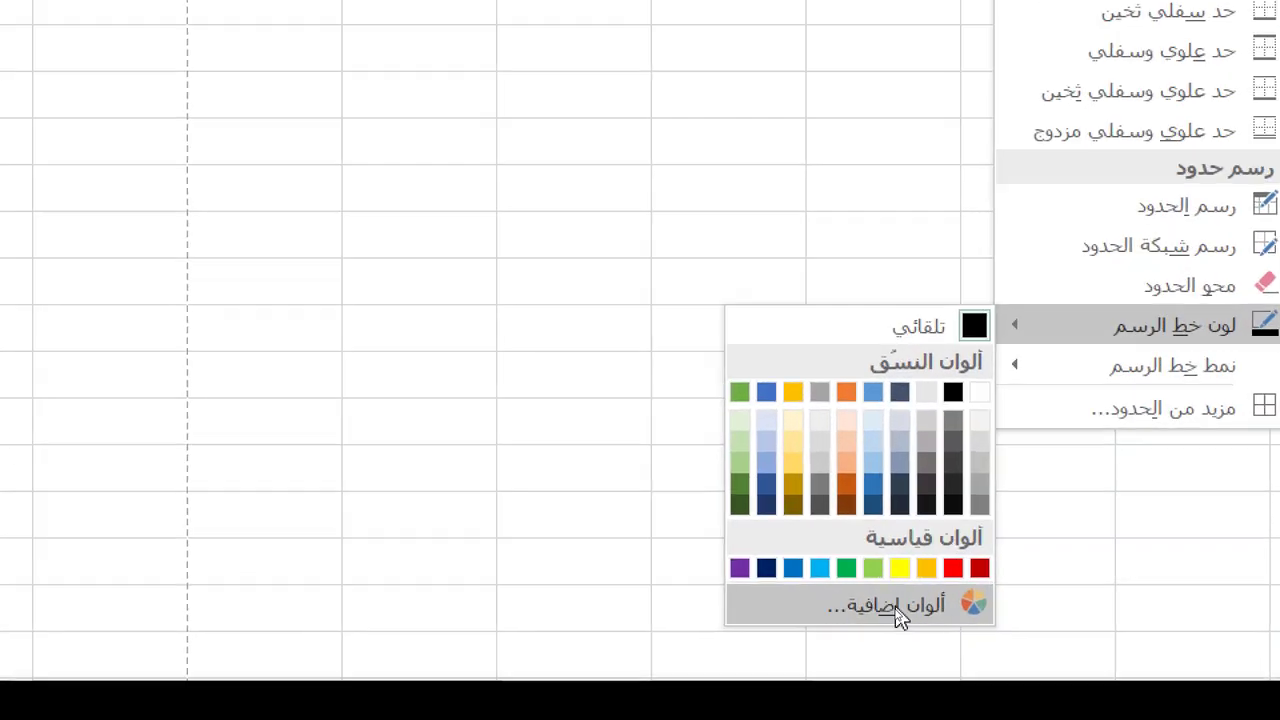
pyautogui.click(897, 608)
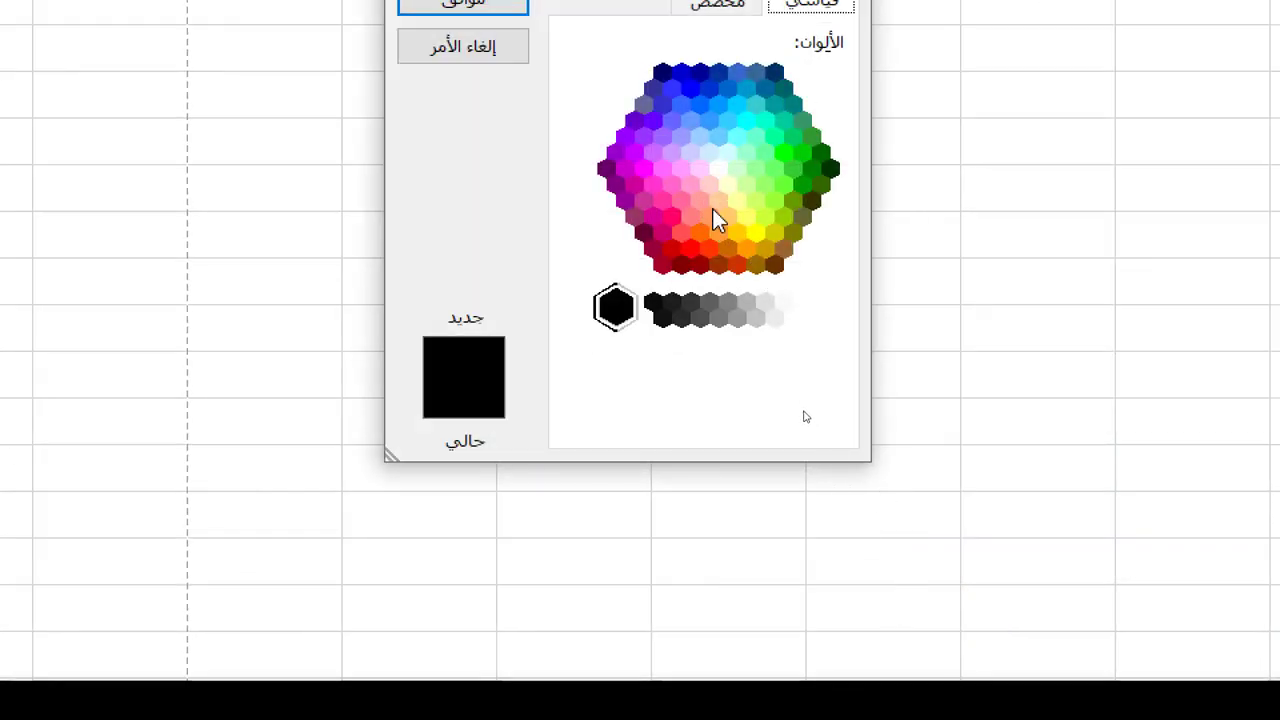
pyautogui.click(702, 201)
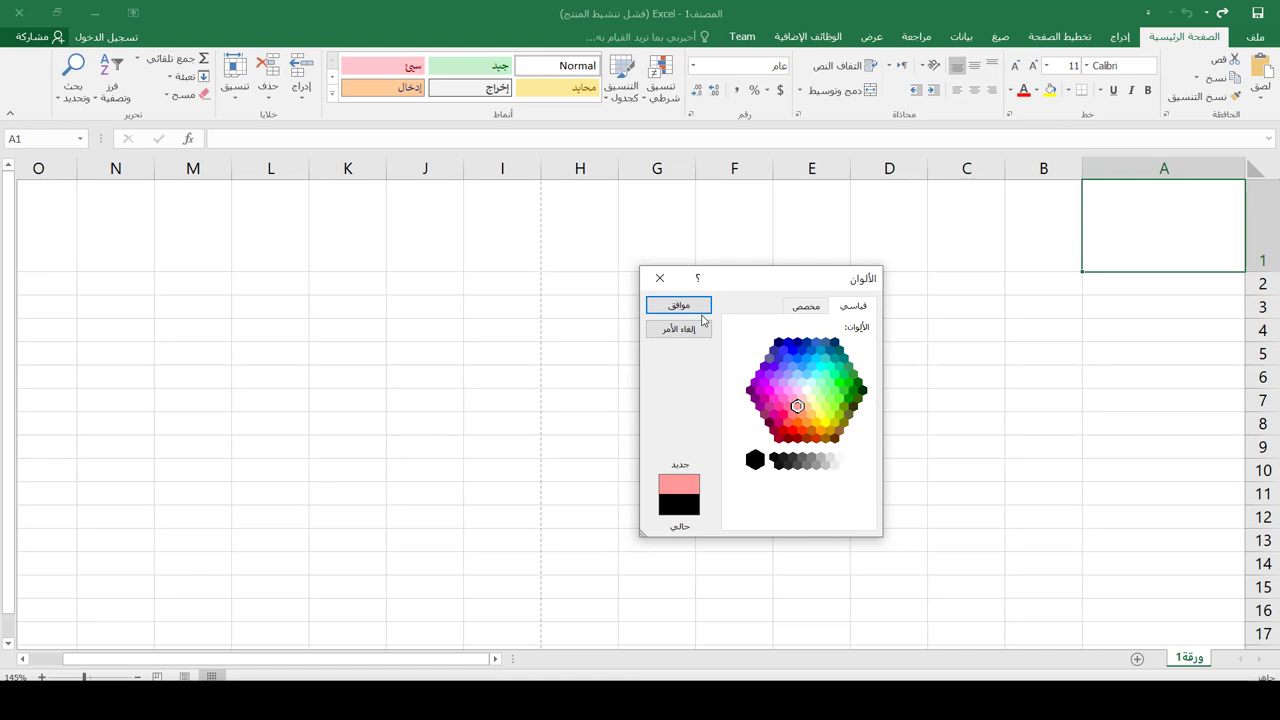
pyautogui.click(698, 308)
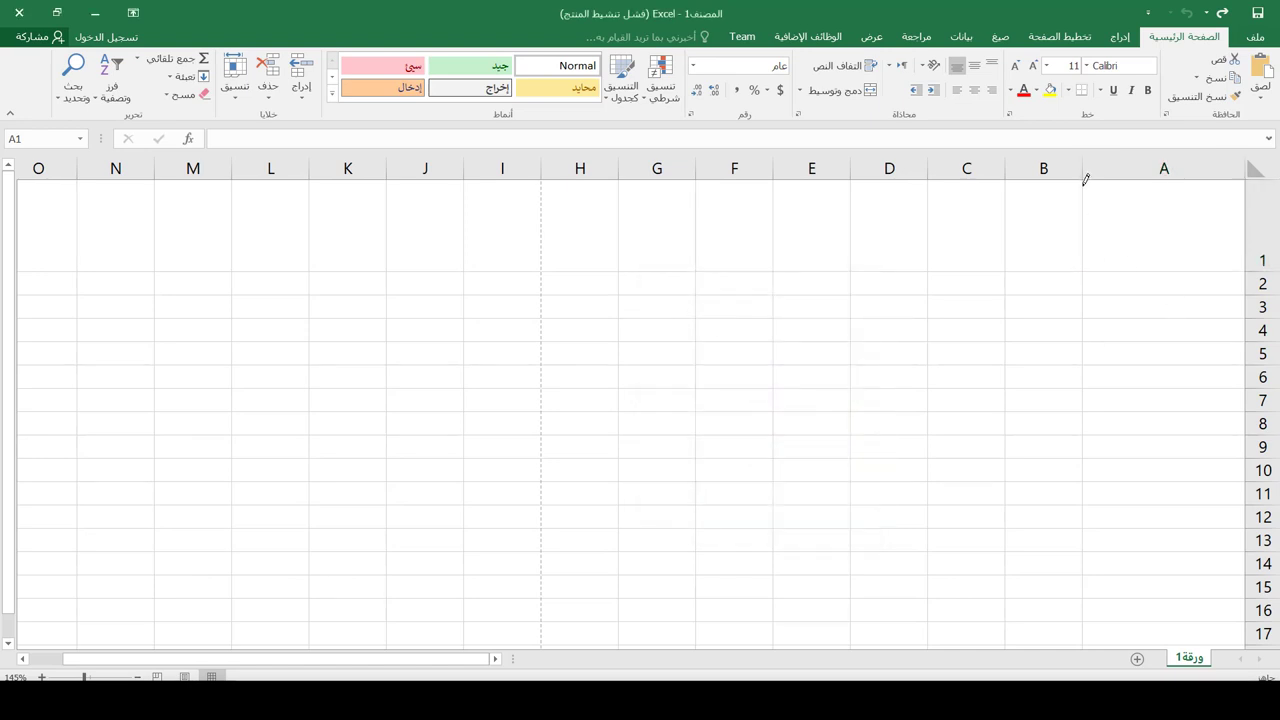
# Draw a pink border down the edge between columns A and B, and another beneath row 1 across columns A to H.
pyautogui.moveTo(1086, 178)
pyautogui.mouseDown()
pyautogui.moveTo(1103, 642)
pyautogui.moveTo(1083, 617)
pyautogui.moveTo(1097, 220)
pyautogui.mouseUp()
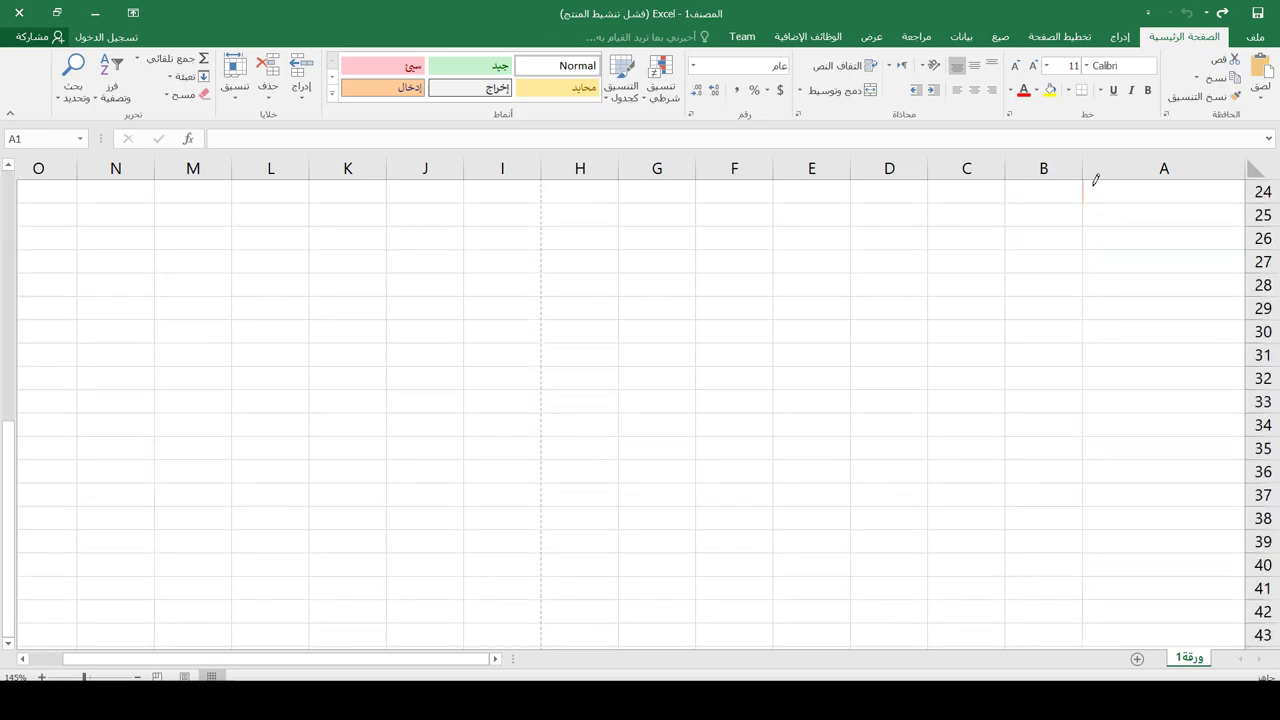
pyautogui.moveTo(1096, 169); pyautogui.dragTo(1095, 606)
pyautogui.scroll(7, 1057, 409)
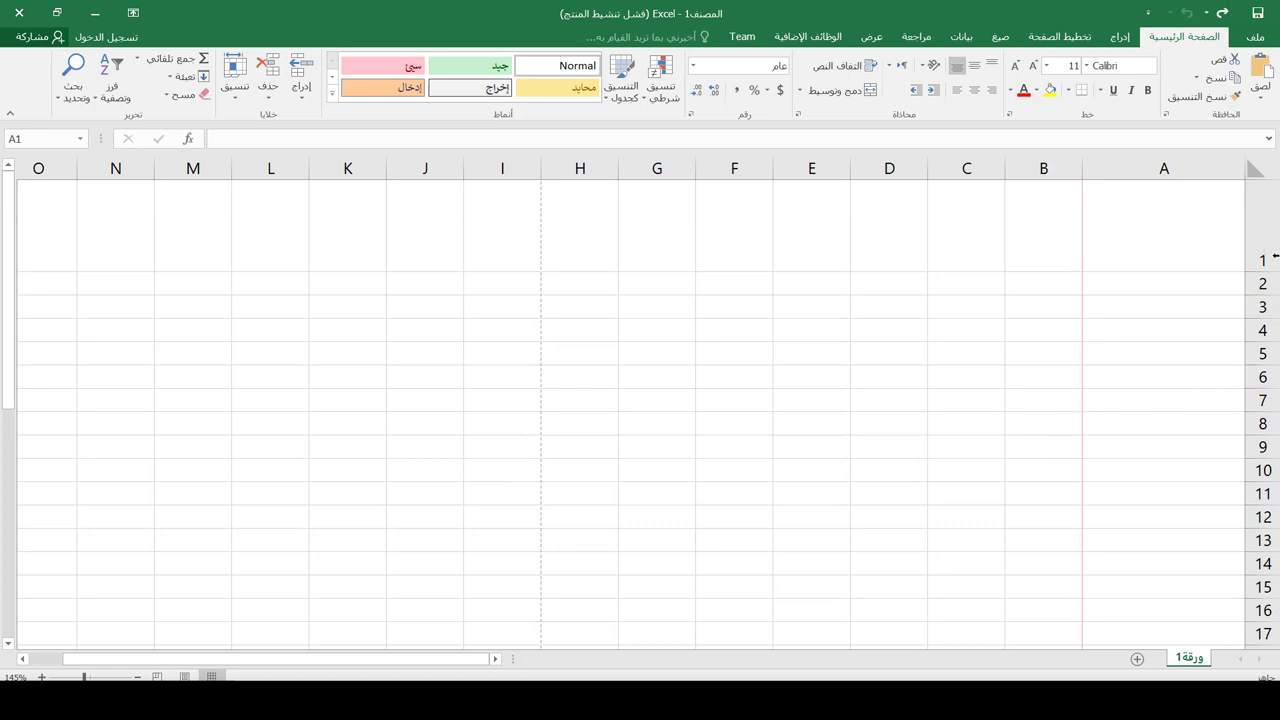
pyautogui.moveTo(1235, 264); pyautogui.dragTo(791, 264)
pyautogui.moveTo(699, 264); pyautogui.dragTo(576, 270)
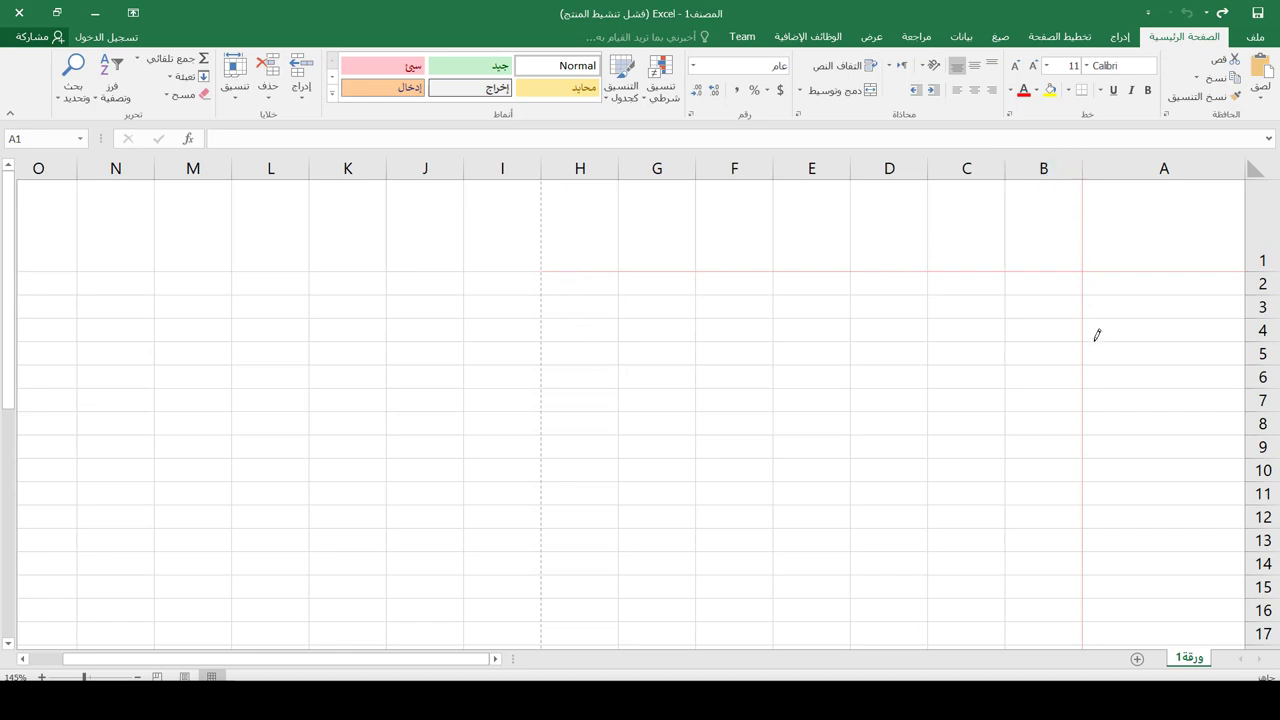
# Draw light blue horizontal borders beneath every second row from row 2 down, across columns A to H.
pyautogui.click(1069, 90)
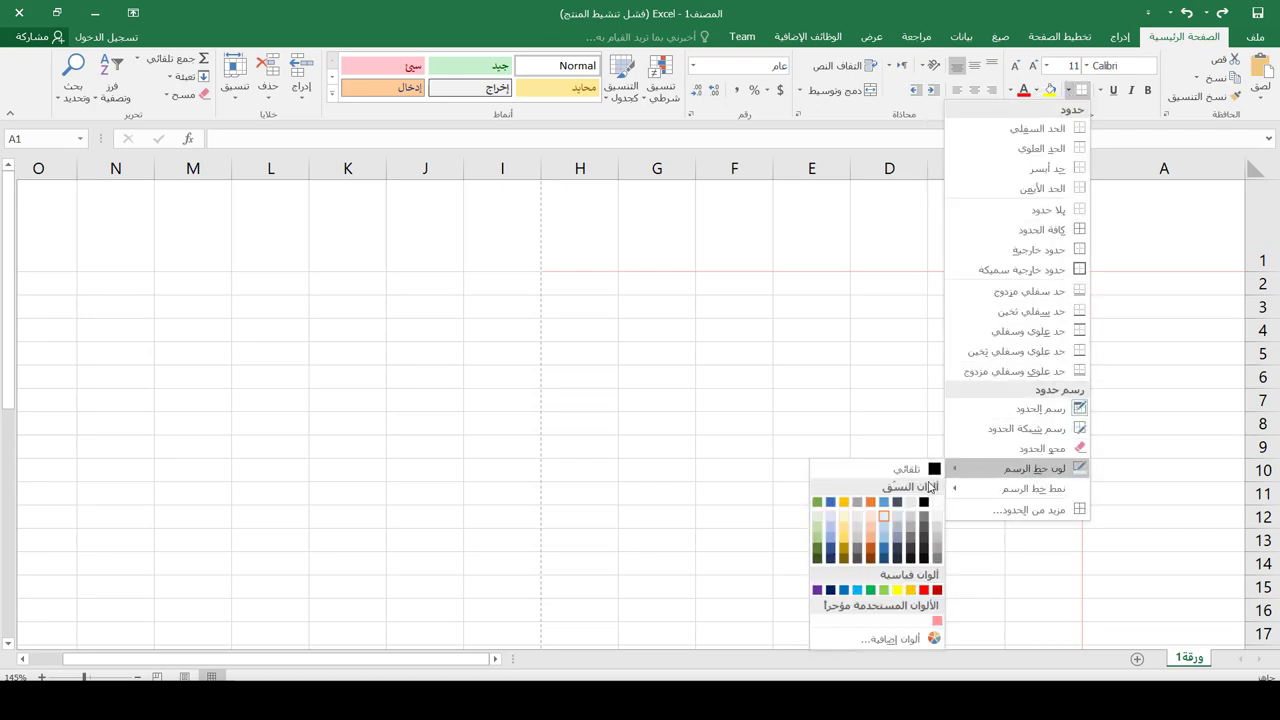
pyautogui.moveTo(1022, 472)
pyautogui.click(885, 526)
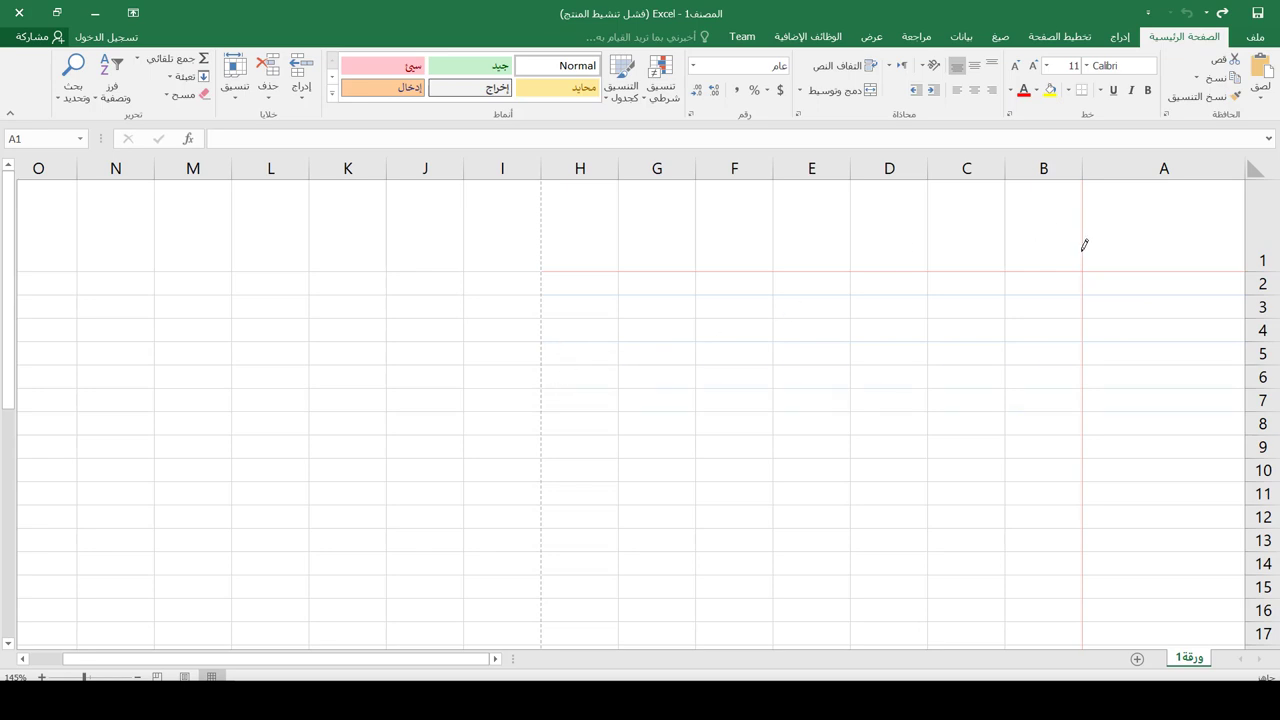
pyautogui.scroll(-1, 1084, 245)
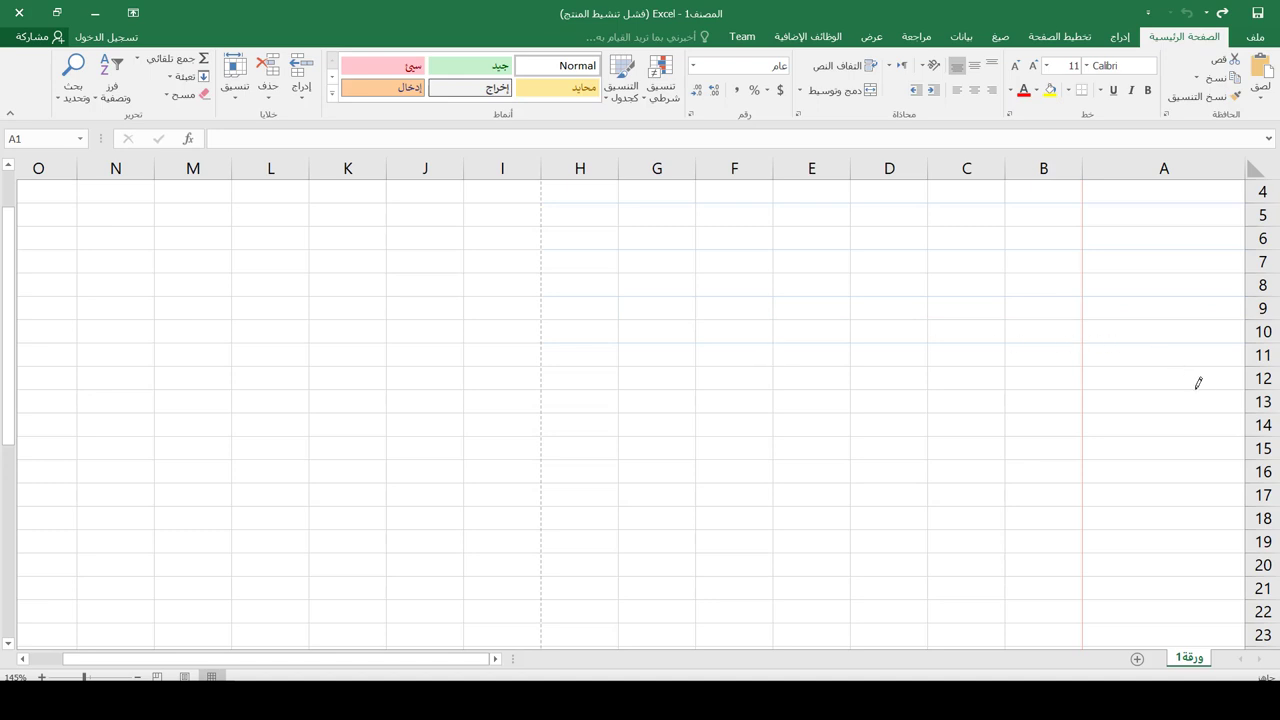
pyautogui.scroll(2, 950, 381)
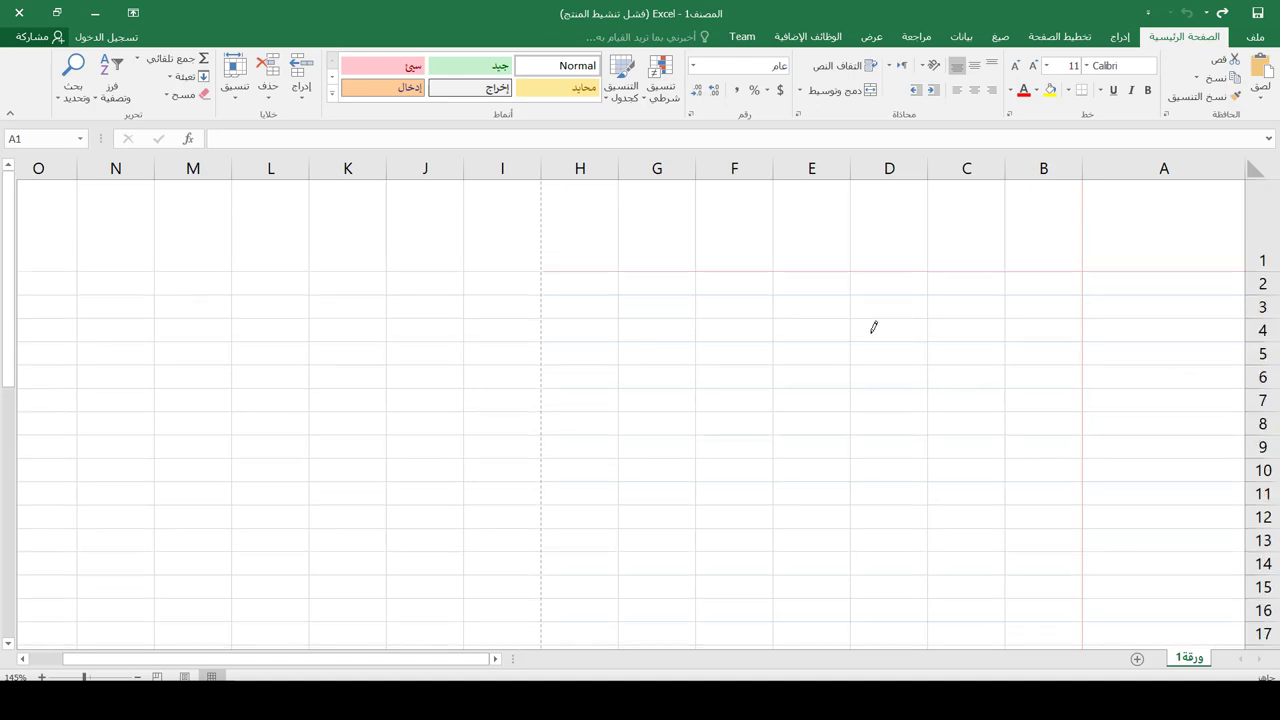
# Draw light green horizontal borders beneath the alternate rows between the blue lines, across columns A to H.
pyautogui.click(1068, 91)
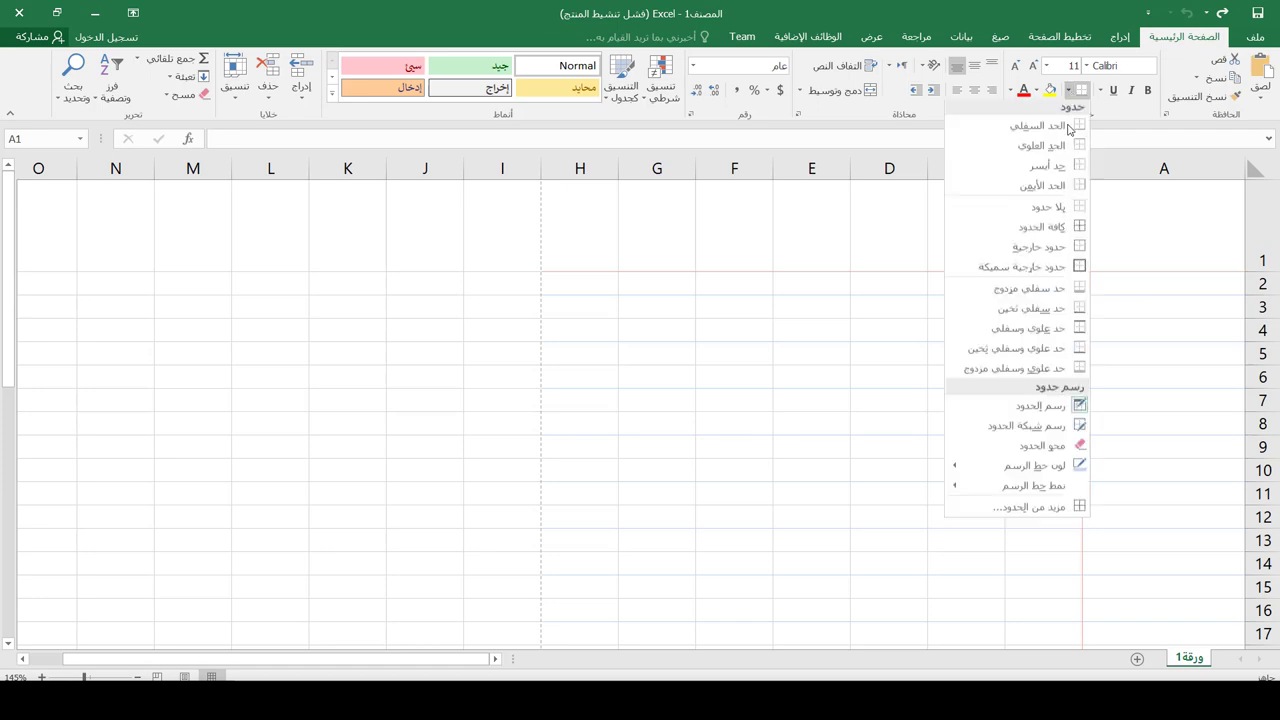
pyautogui.moveTo(1030, 469)
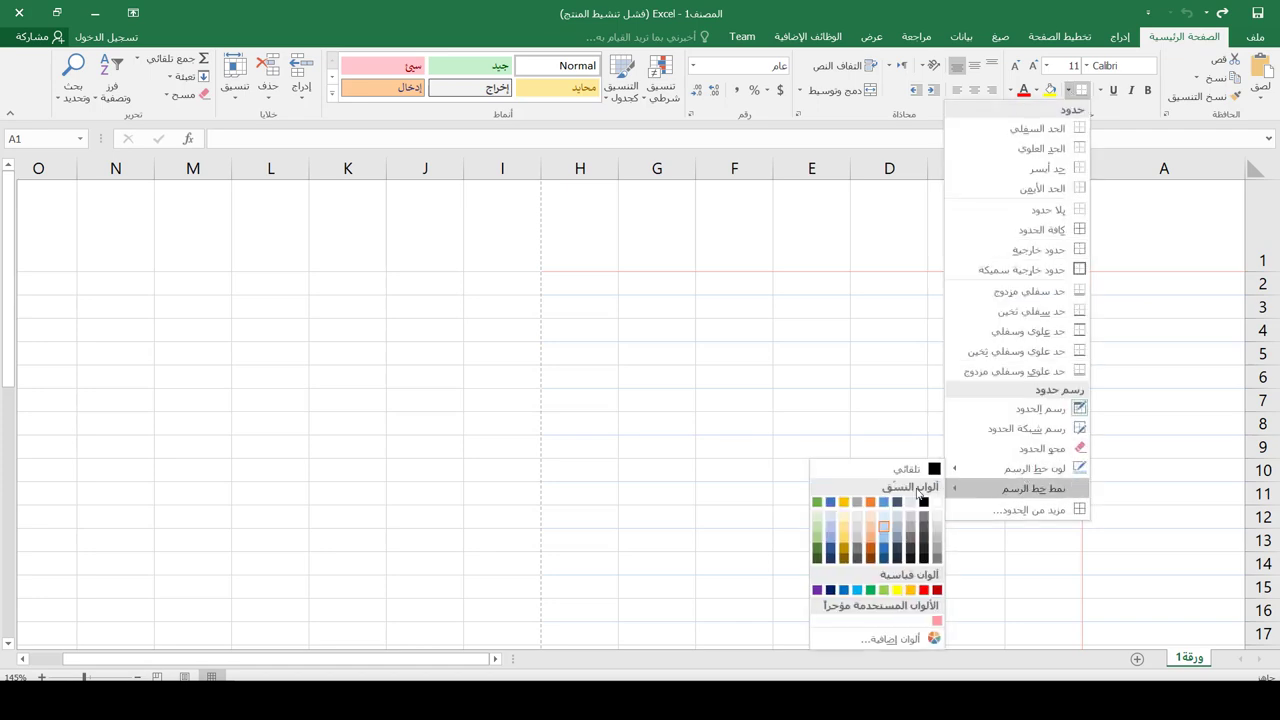
pyautogui.click(818, 532)
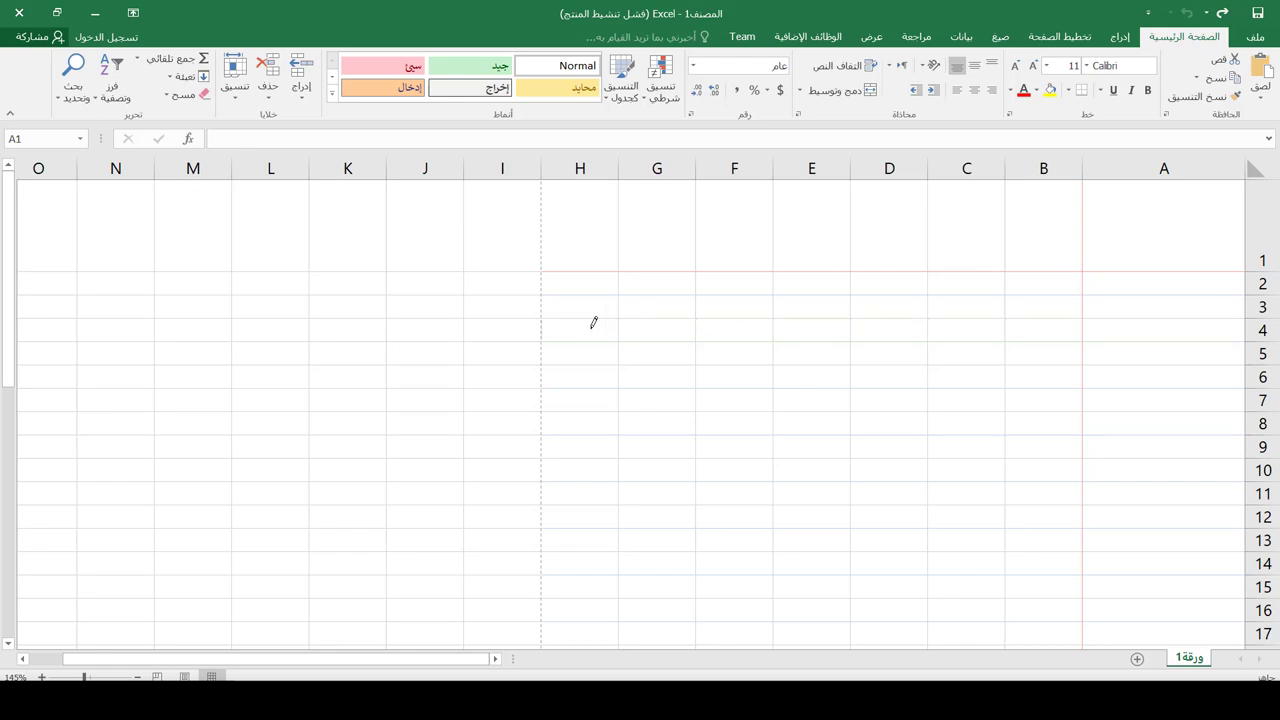
pyautogui.click(546, 337)
pyautogui.scroll(-8, 1079, 400)
pyautogui.scroll(8, 963, 463)
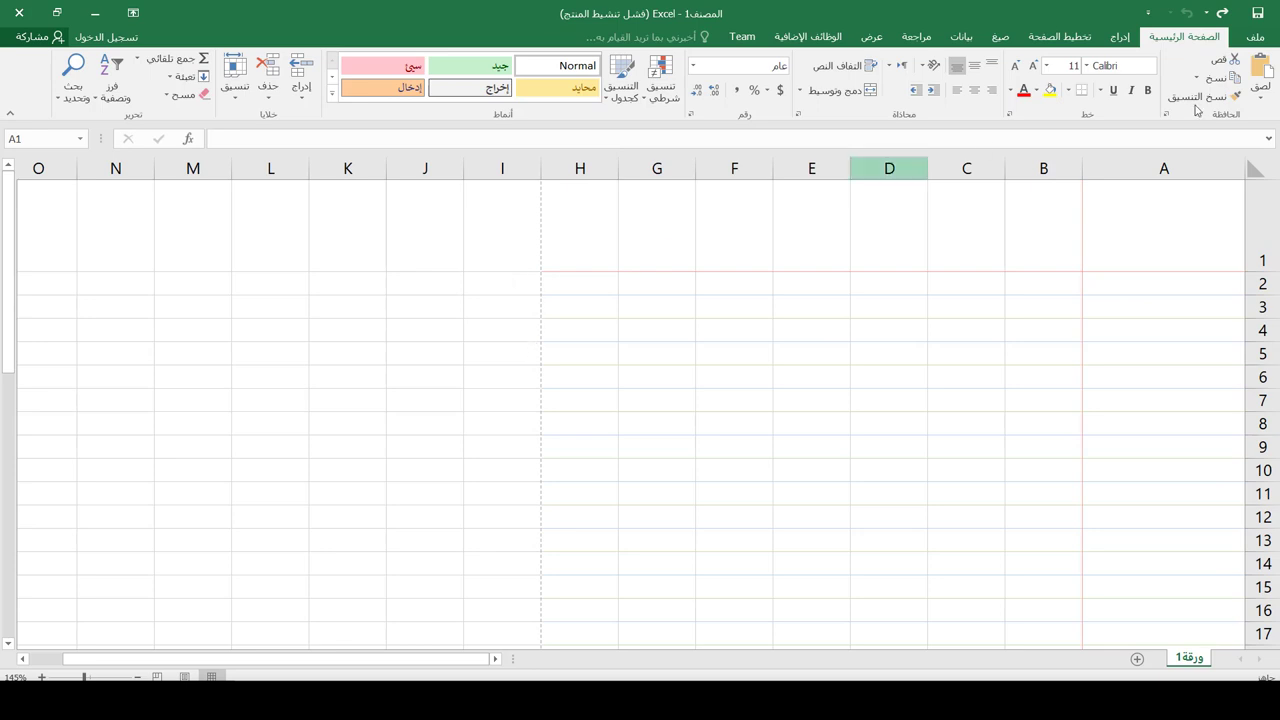
# Cover the vertical gridlines between columns B and H with white borders down the page, and exit border drawing mode.
pyautogui.click(1068, 89)
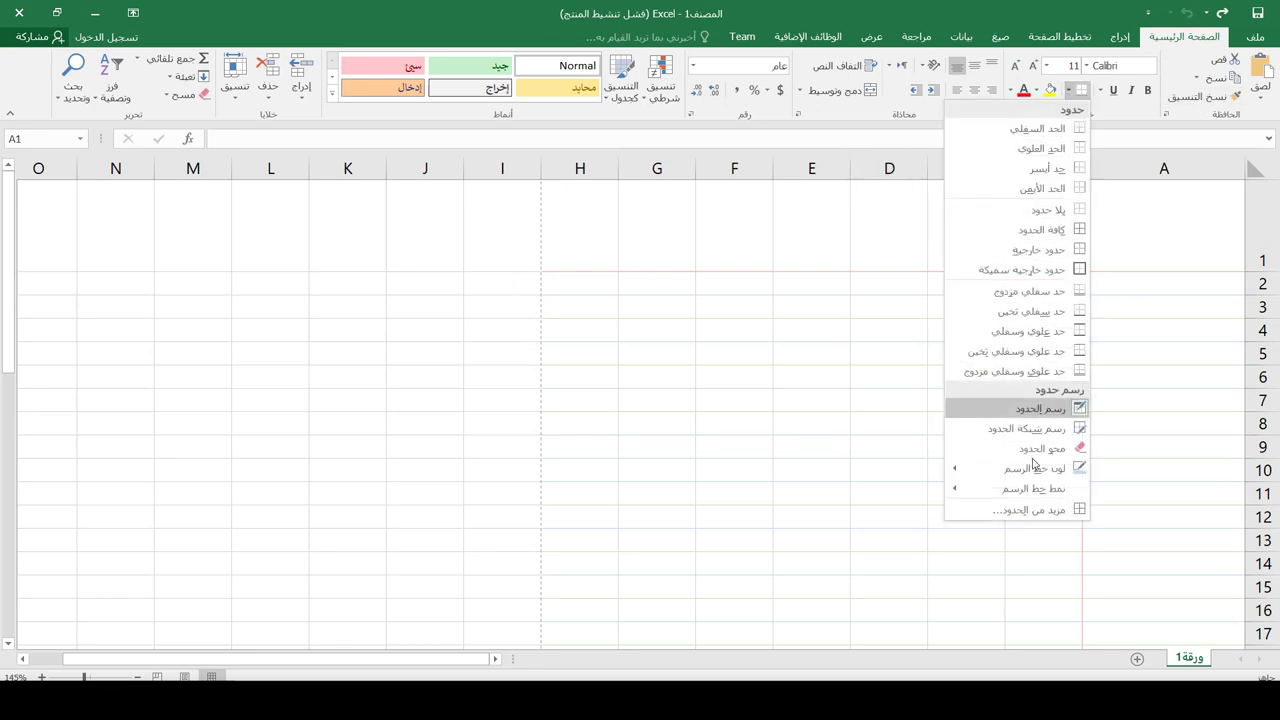
pyautogui.moveTo(1035, 476)
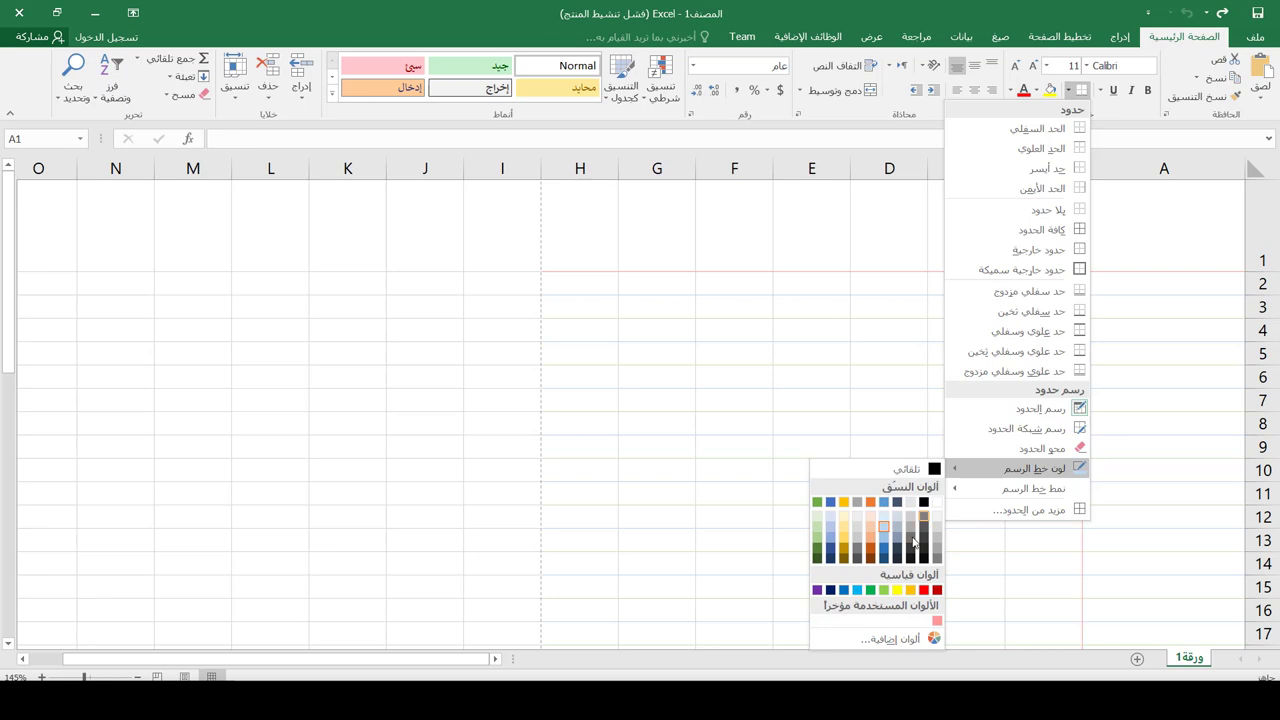
pyautogui.click(938, 504)
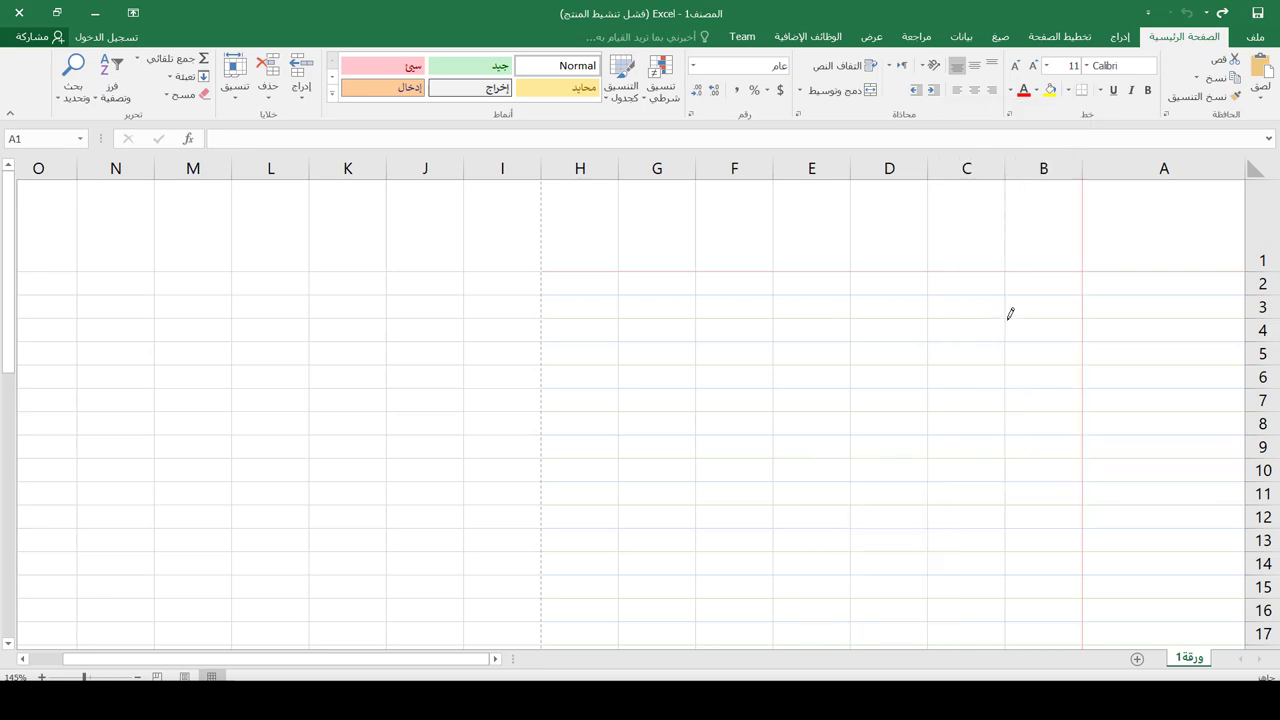
pyautogui.scroll(-1, 925, 640)
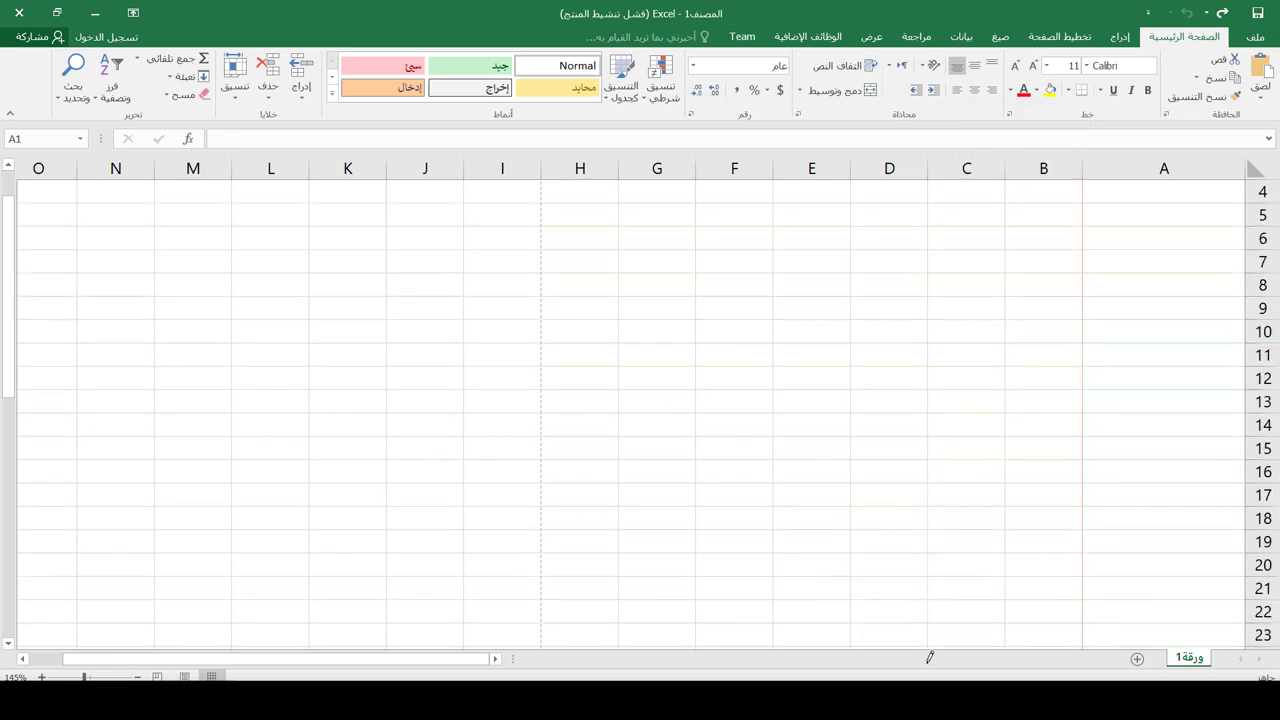
pyautogui.scroll(-8, 930, 657)
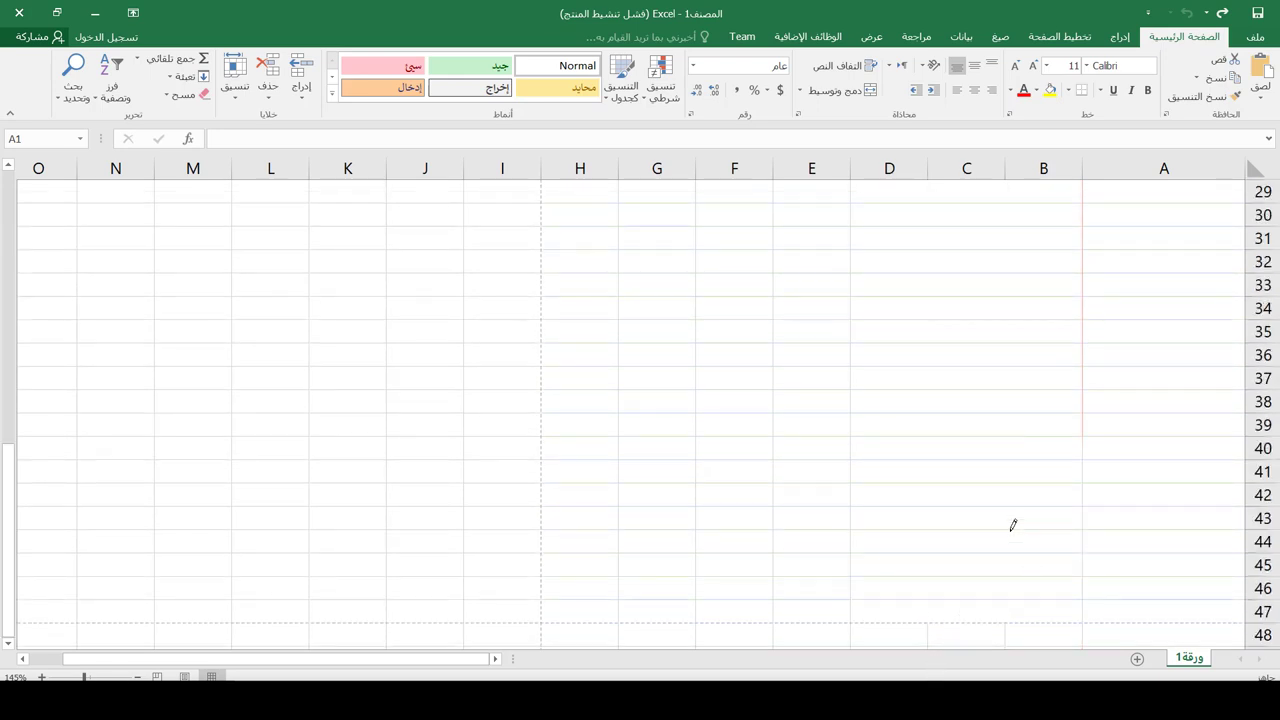
pyautogui.scroll(9, 834, 343)
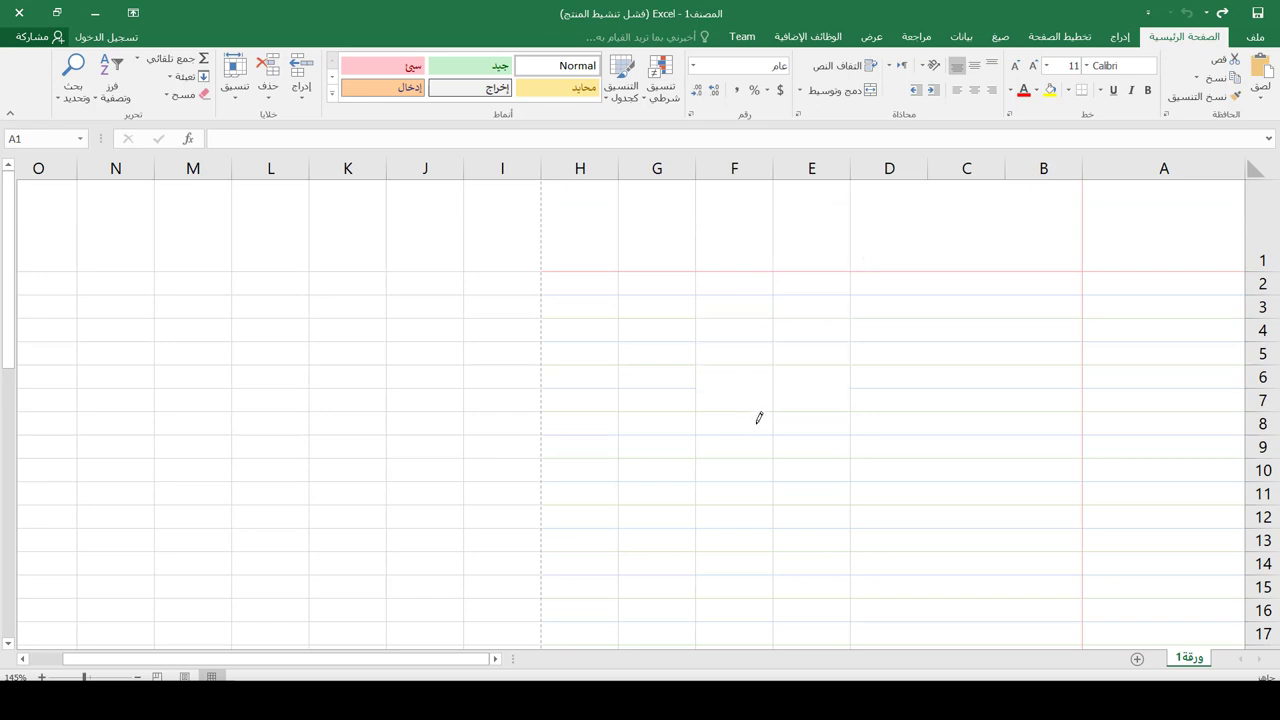
pyautogui.scroll(-10, 791, 594)
pyautogui.scroll(-5, 806, 543)
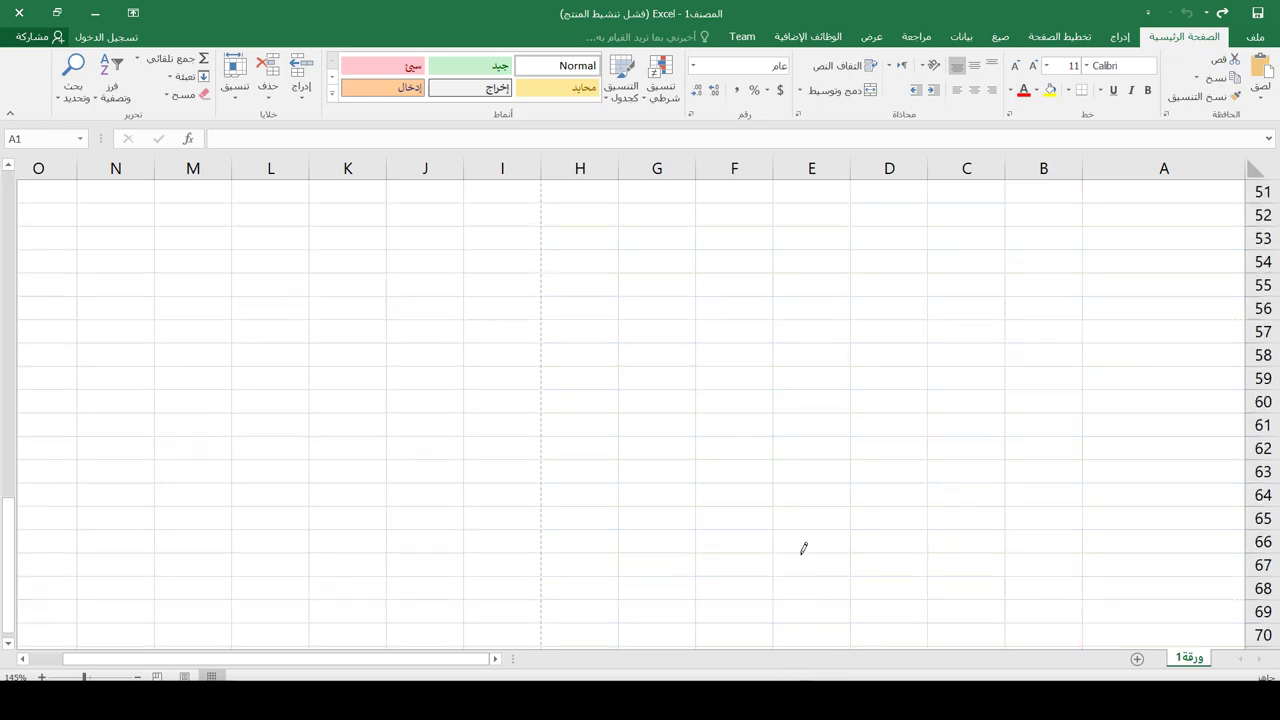
pyautogui.click(1068, 89)
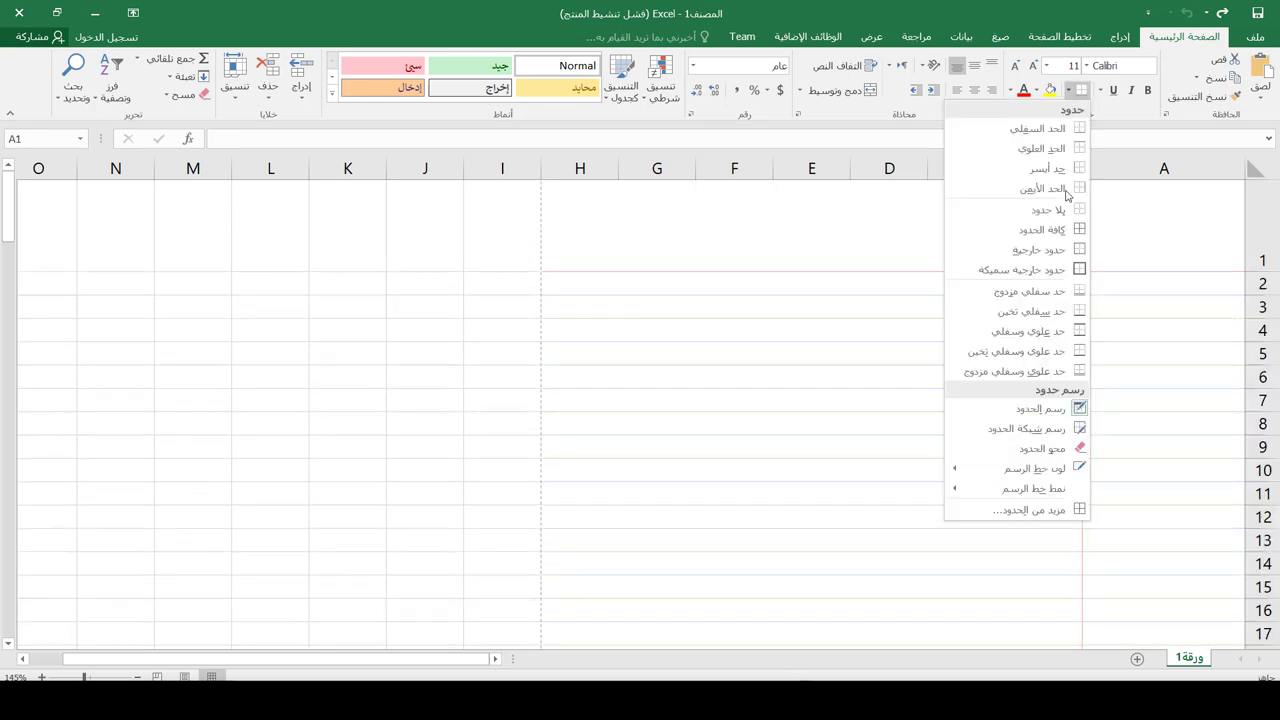
pyautogui.click(1068, 412)
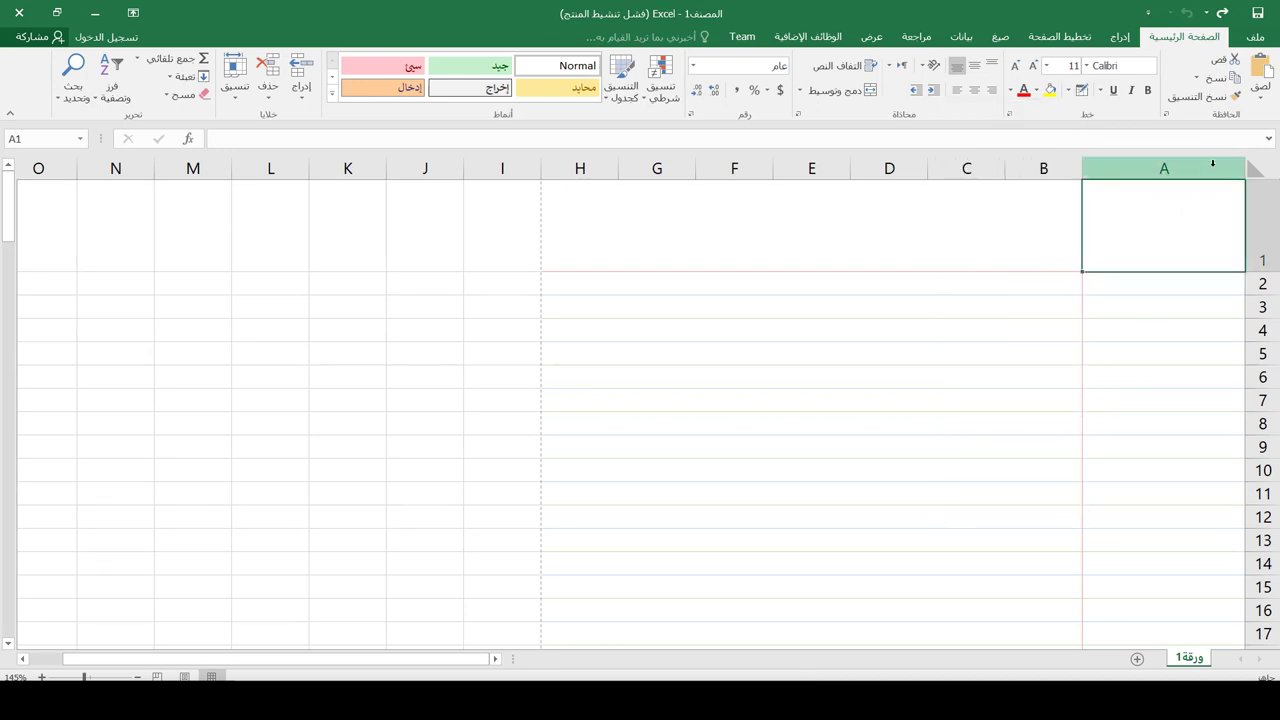
# Set the font size of columns A to H to 16 and clear the selection.
pyautogui.moveTo(1212, 163); pyautogui.dragTo(571, 207)
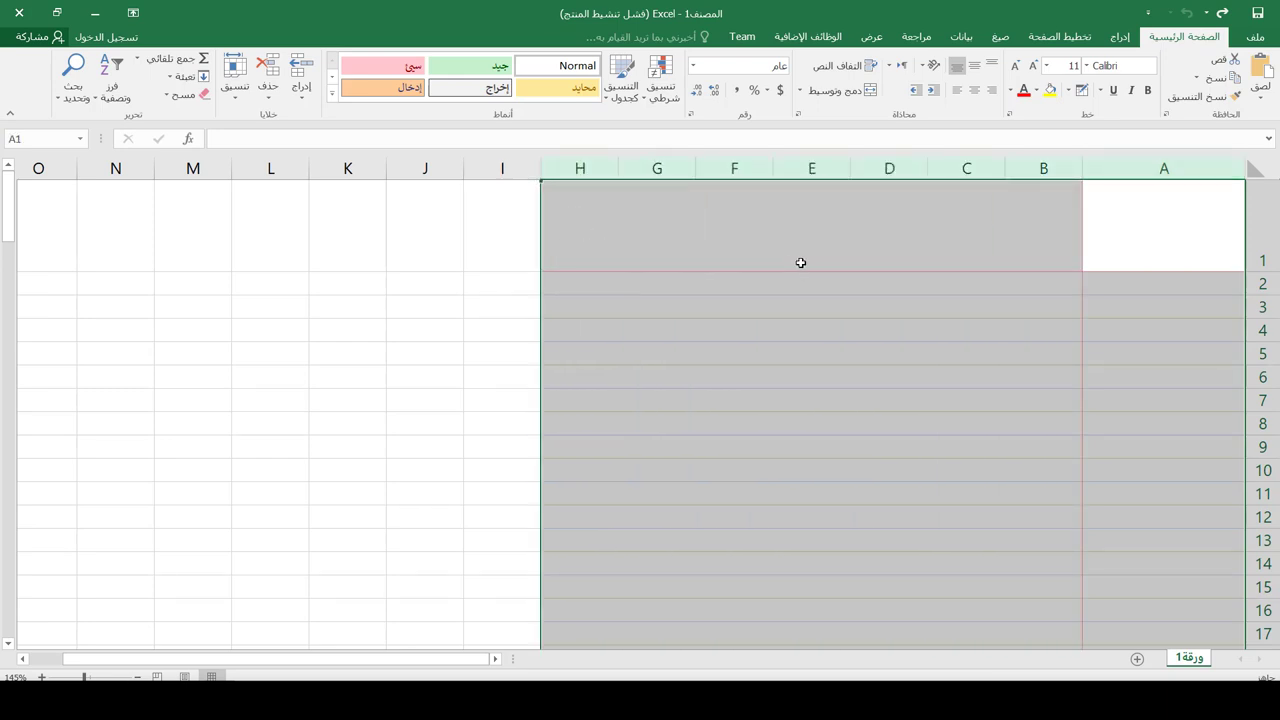
pyautogui.click(1046, 65)
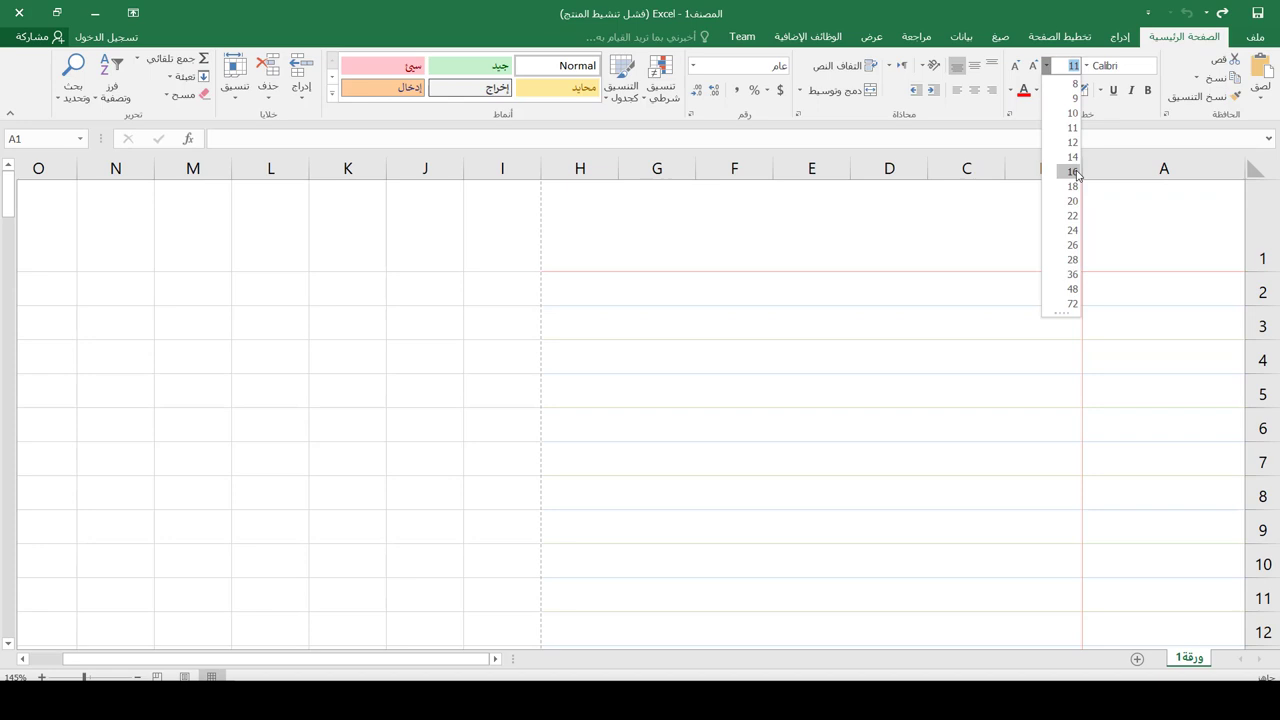
pyautogui.click(1072, 171)
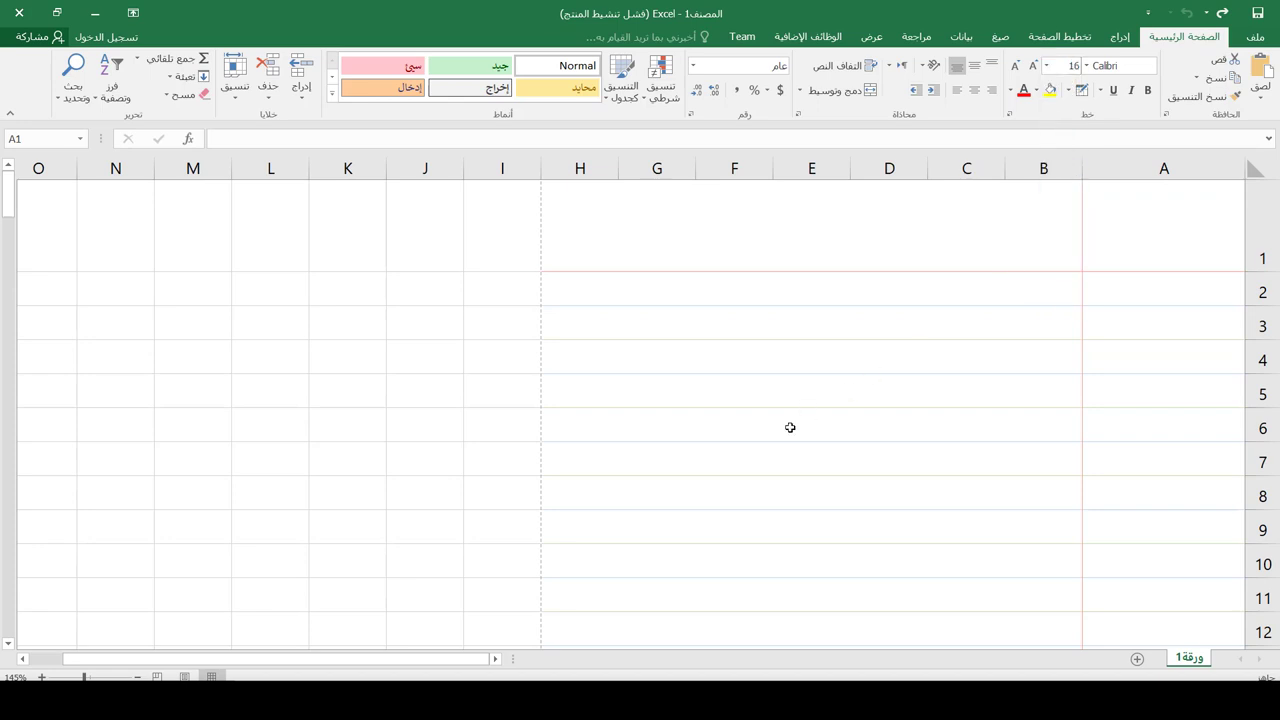
pyautogui.click(783, 433)
pyautogui.click(729, 438)
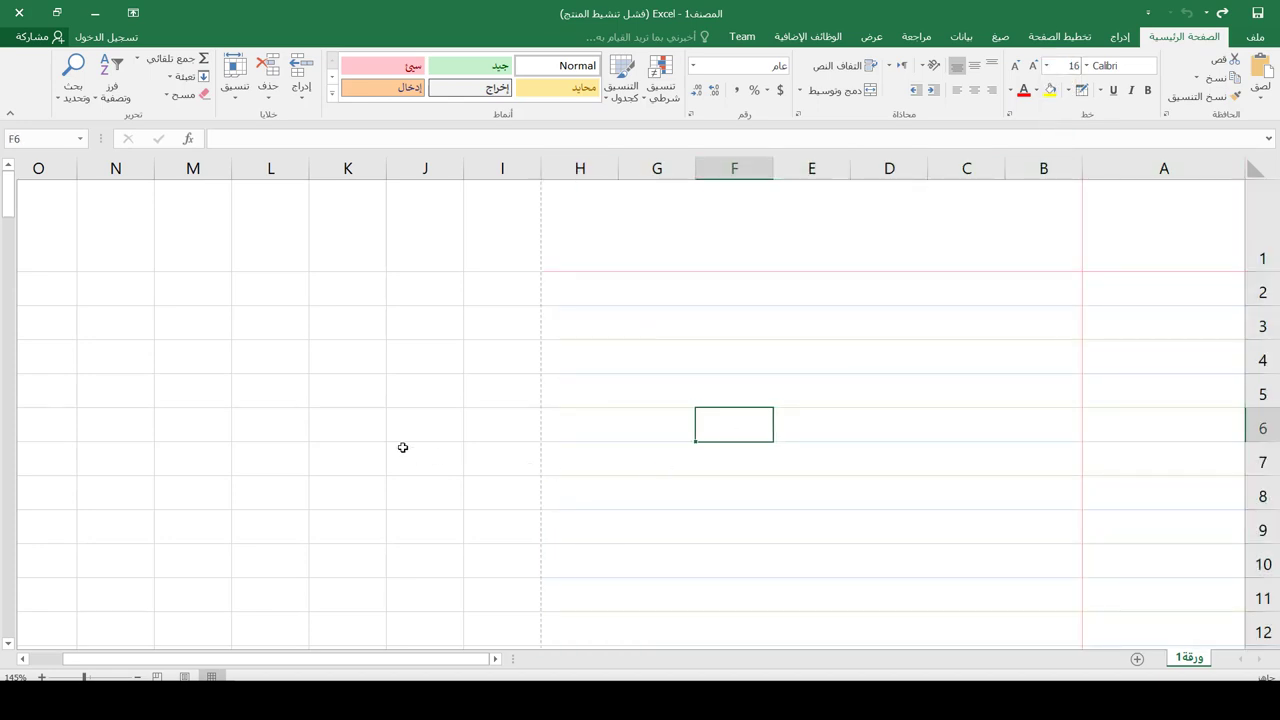
pyautogui.click(403, 446)
pyautogui.scroll(-3, 332, 440)
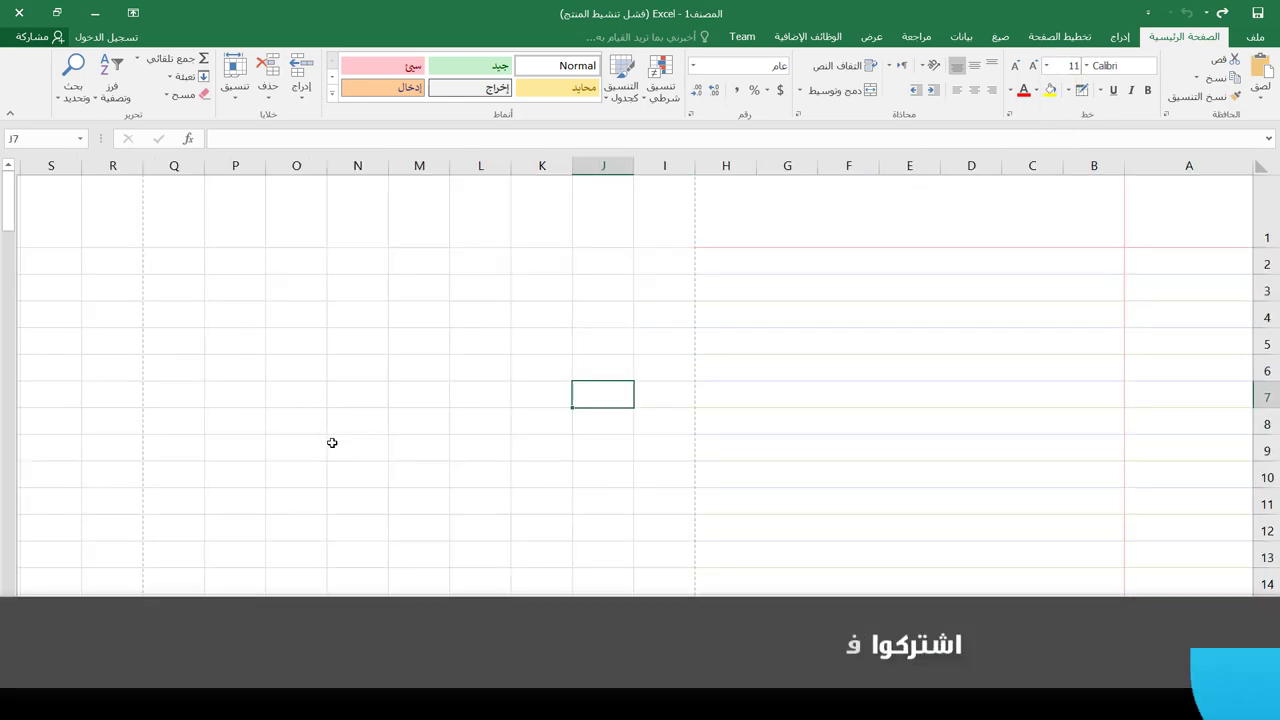
# Take a screen snip of the ruled notebook page, spanning columns A to H and about 32 rows, to the clipboard.
pyautogui.scroll(-1, 332, 442)
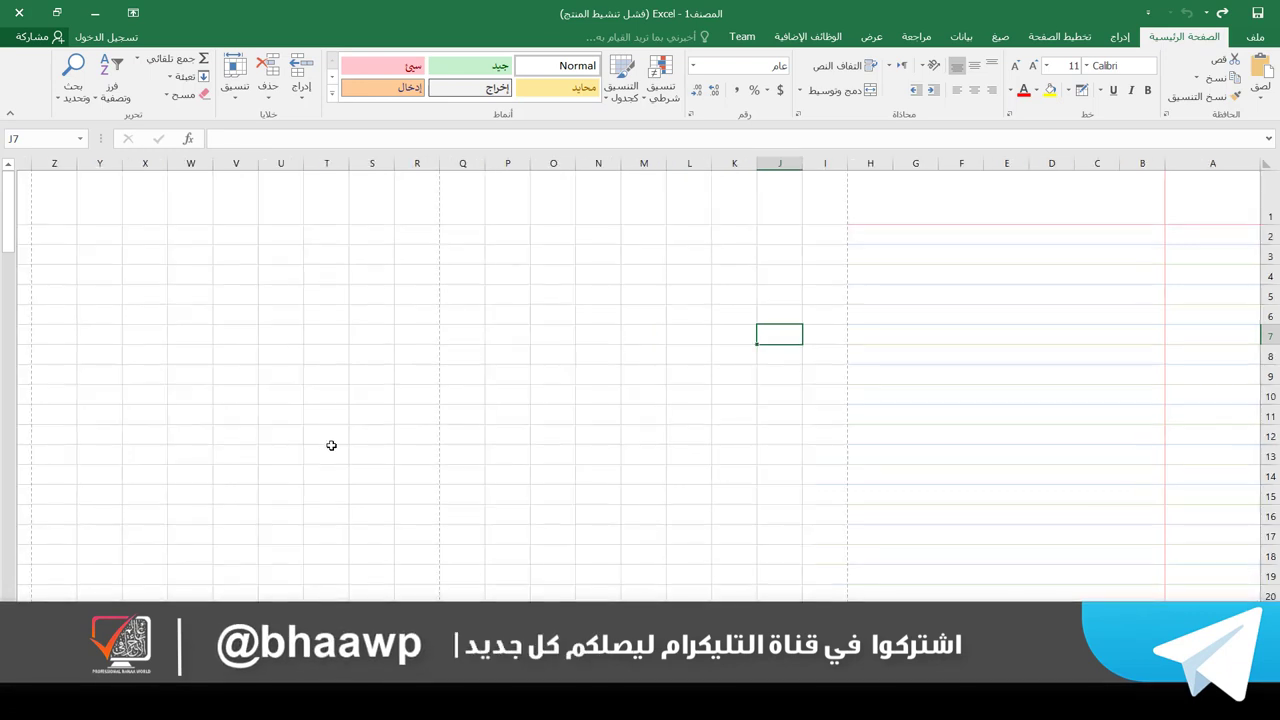
pyautogui.scroll(-1, 332, 445)
pyautogui.scroll(-1, 331, 445)
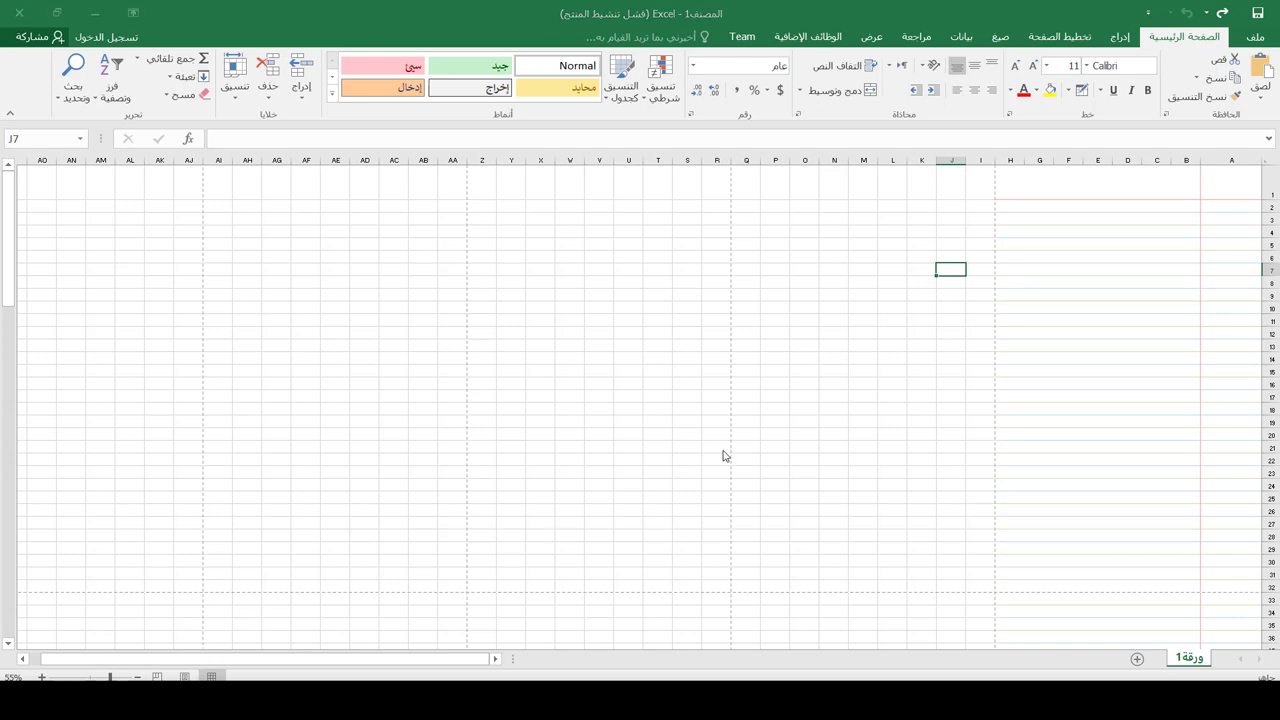
pyautogui.press('super+shift+s')
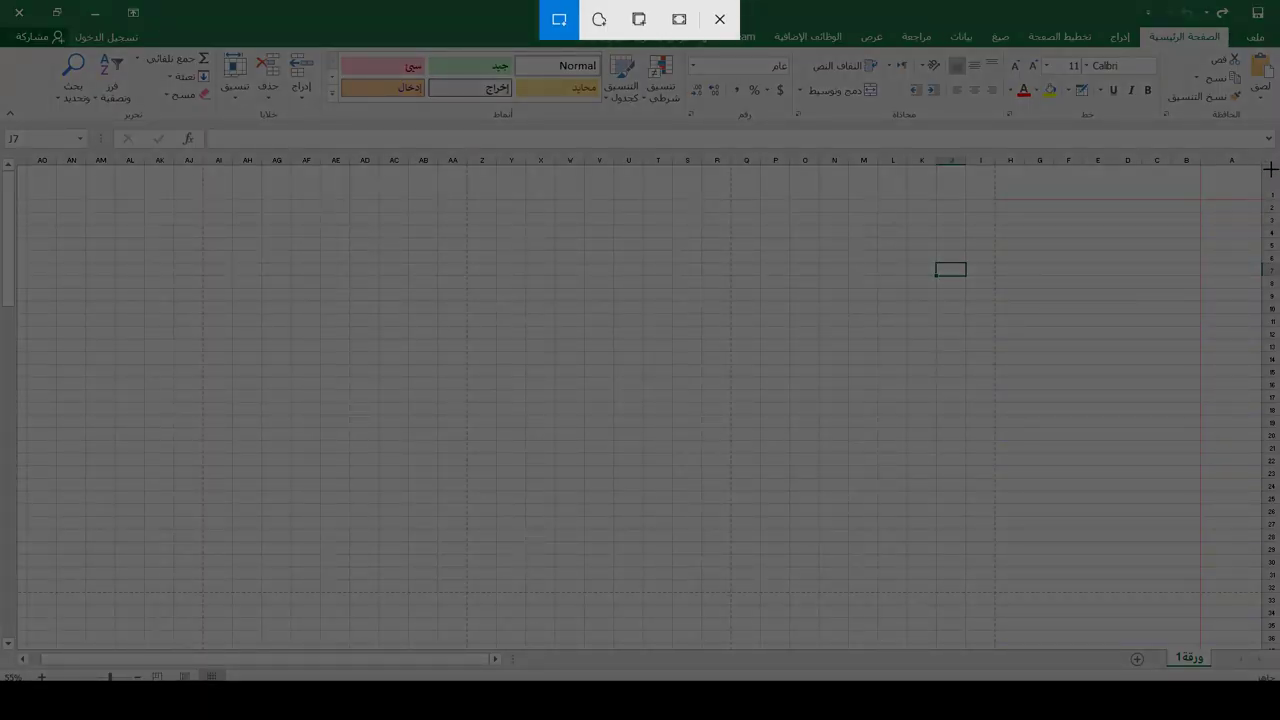
pyautogui.moveTo(1261, 163)
pyautogui.mouseDown()
pyautogui.moveTo(997, 477)
pyautogui.moveTo(990, 599)
pyautogui.mouseUp()
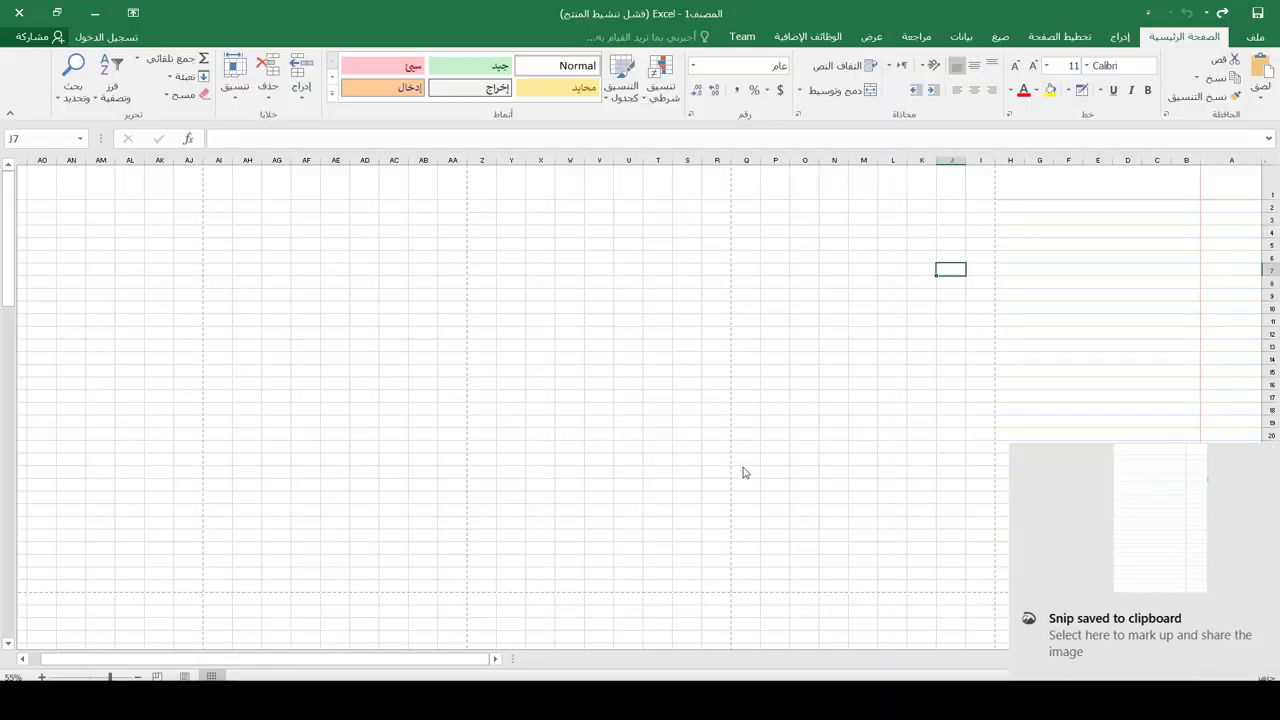
# Open the Snipping Tool and capture the ruled page area from column A to column H, up to the page break.
pyautogui.press('super')
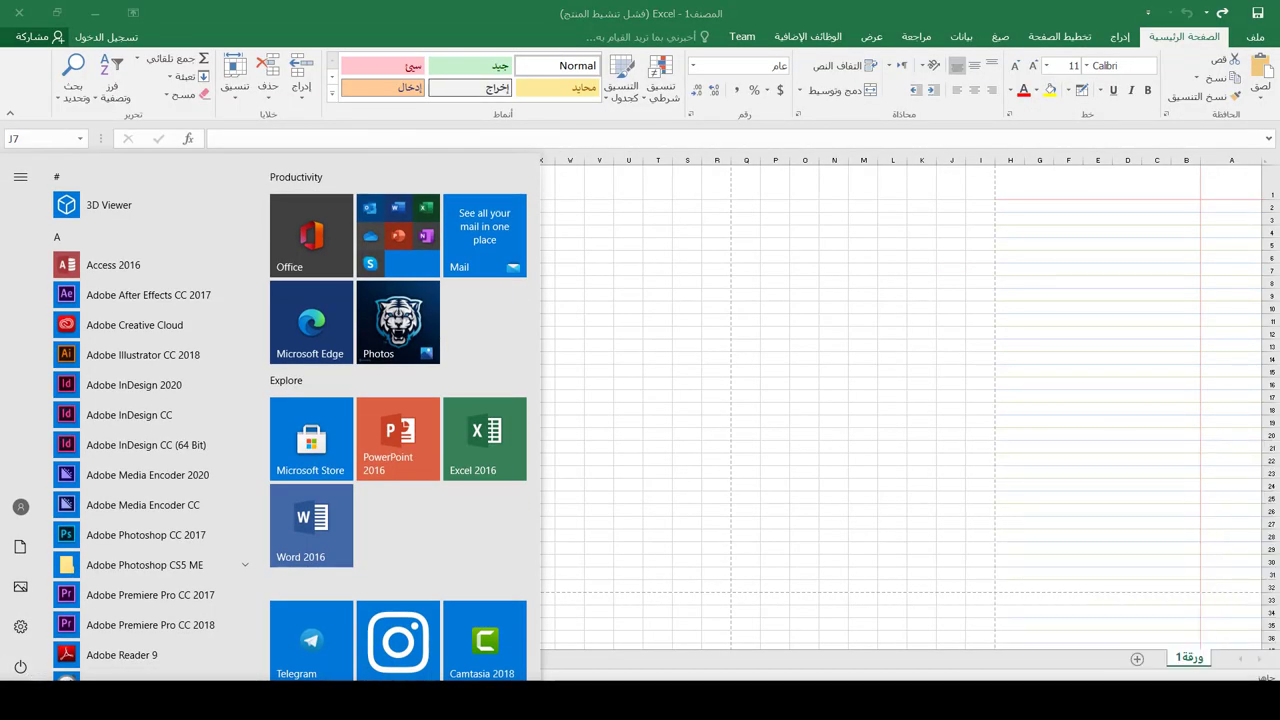
pyautogui.press('super+s')
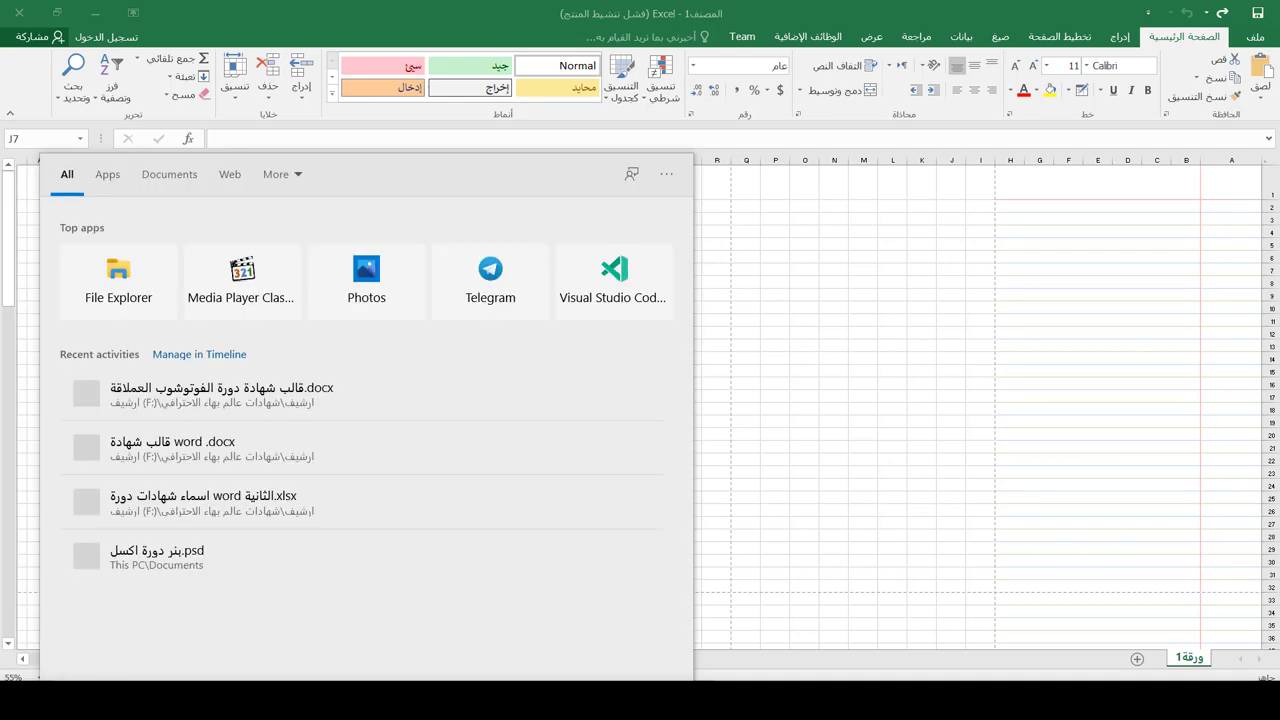
pyautogui.write('sn')
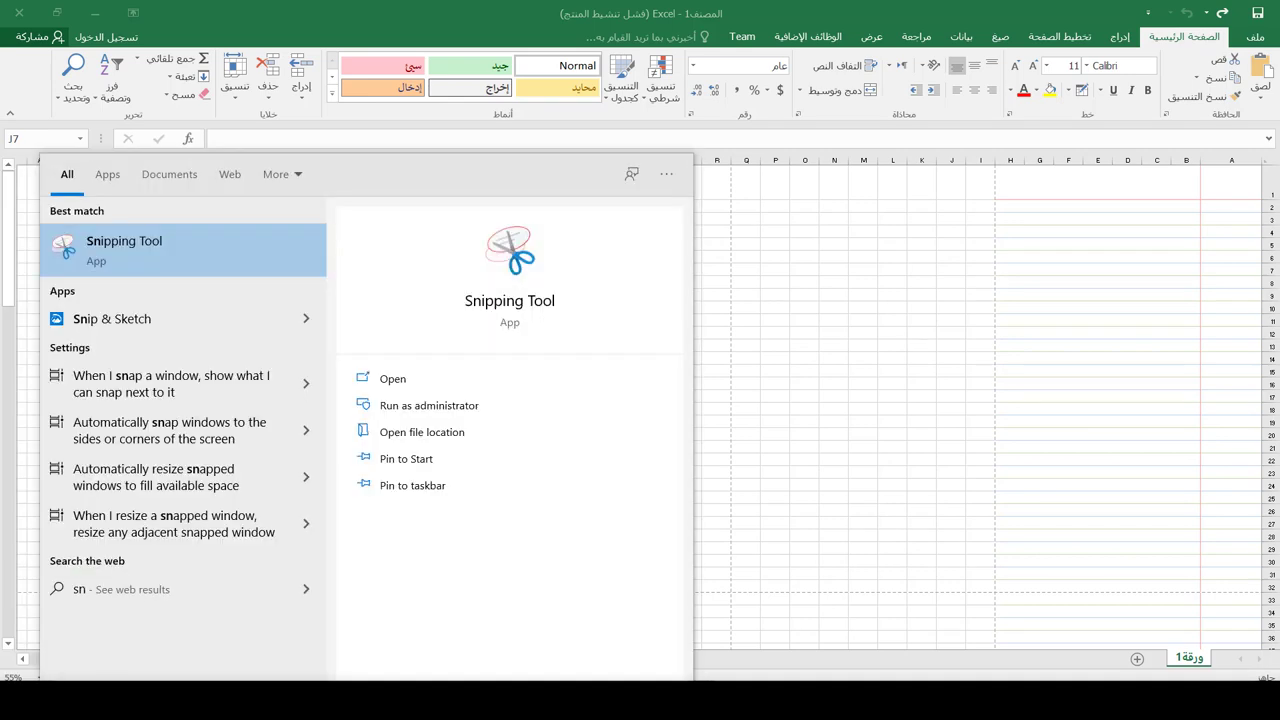
pyautogui.click(136, 258)
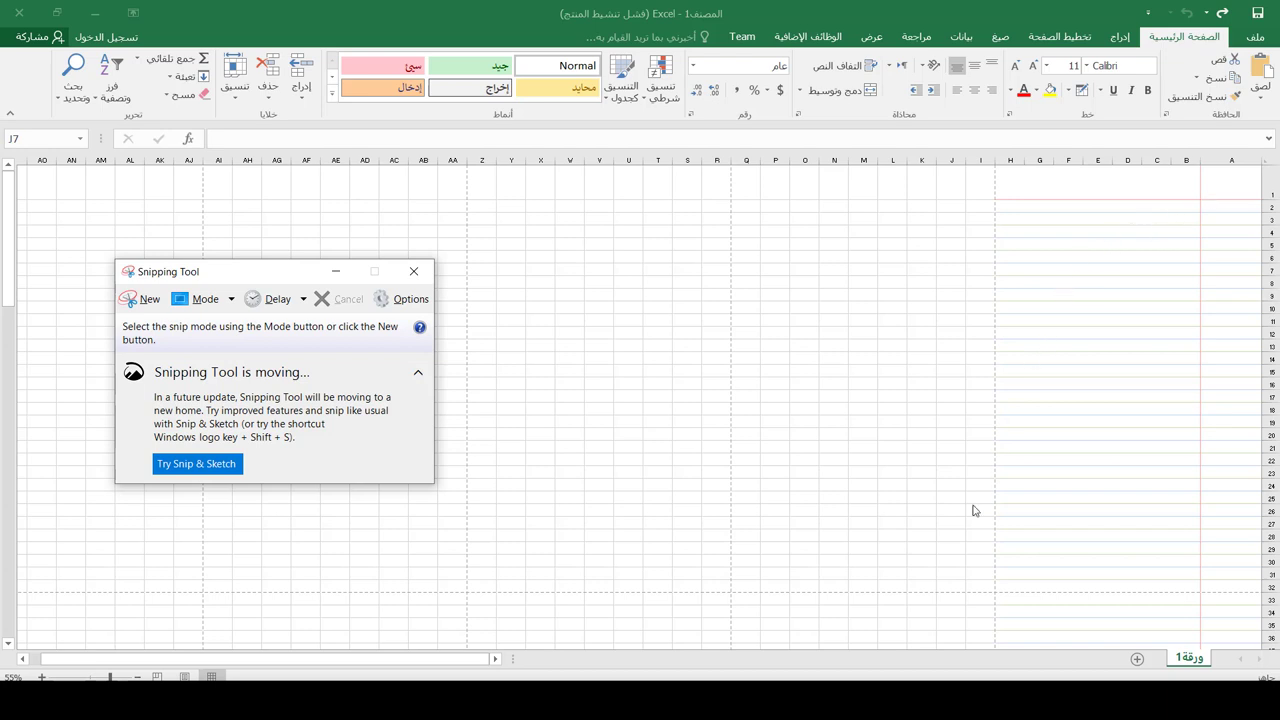
pyautogui.click(140, 302)
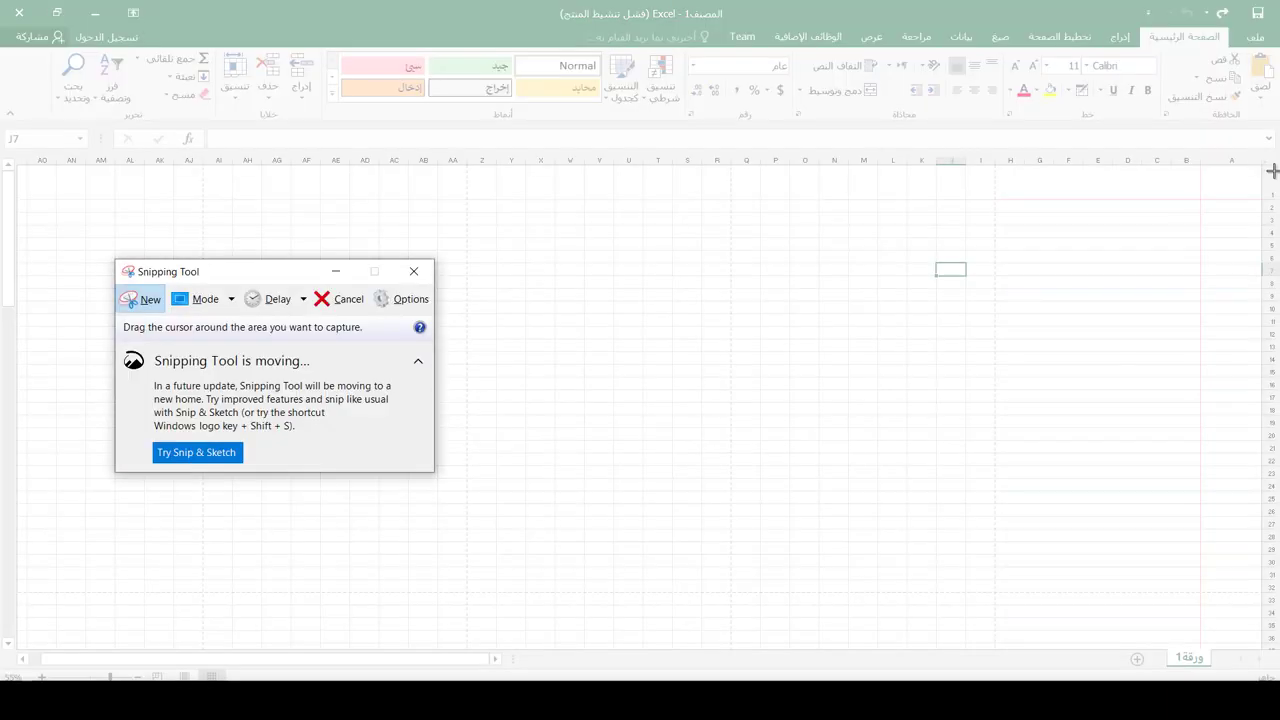
pyautogui.moveTo(1258, 166); pyautogui.dragTo(998, 591)
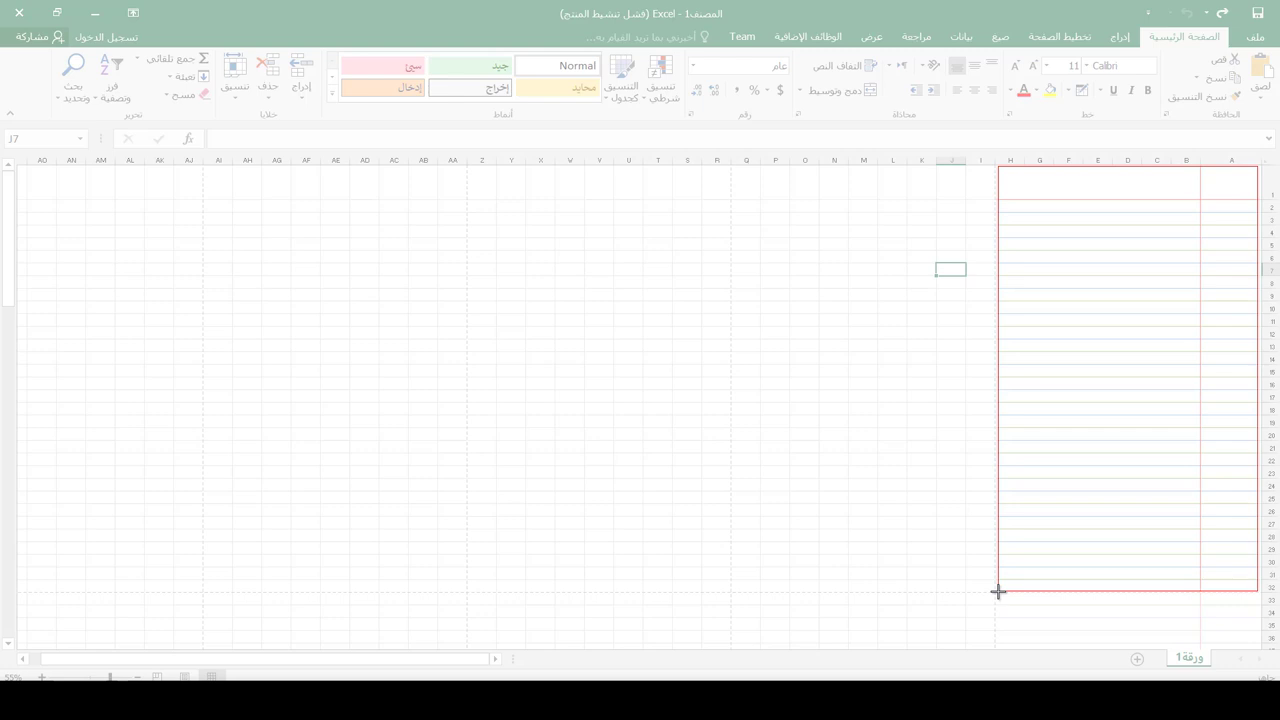
pyautogui.moveTo(998, 591); pyautogui.dragTo(998, 591)
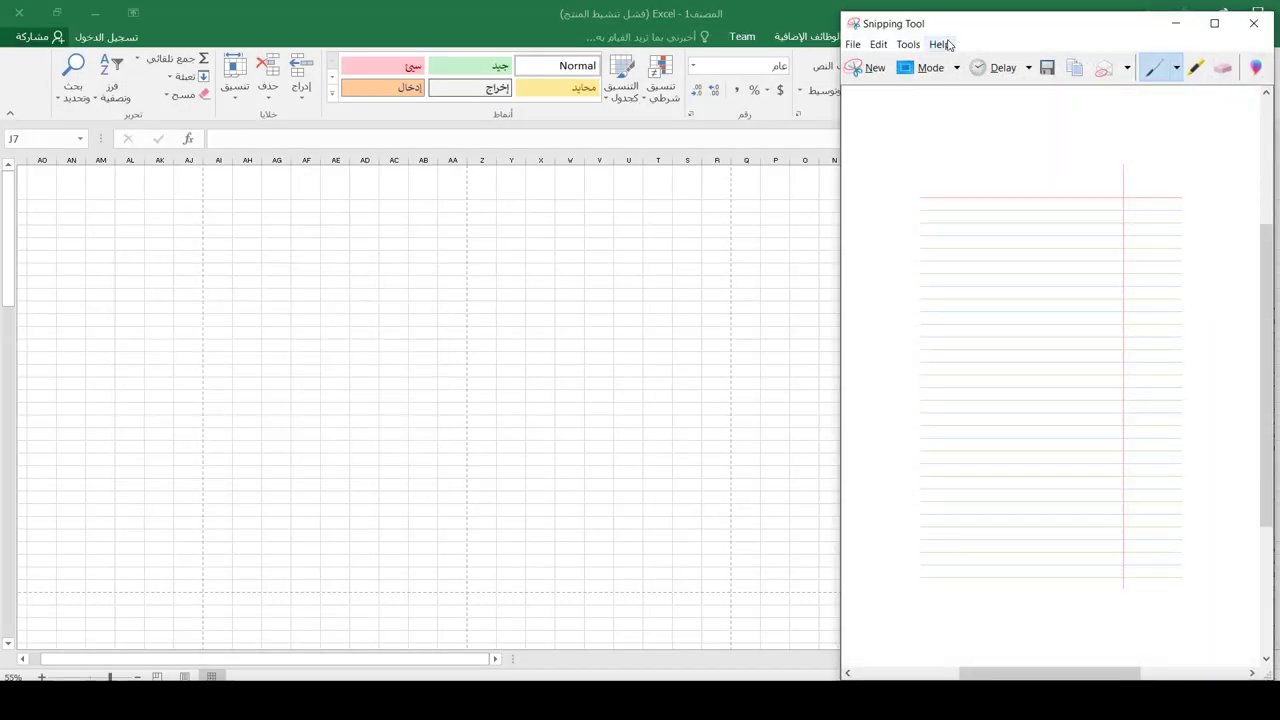
# Save the captured page as a PNG image named bg on the Desktop.
pyautogui.moveTo(930, 23); pyautogui.dragTo(480, 6)
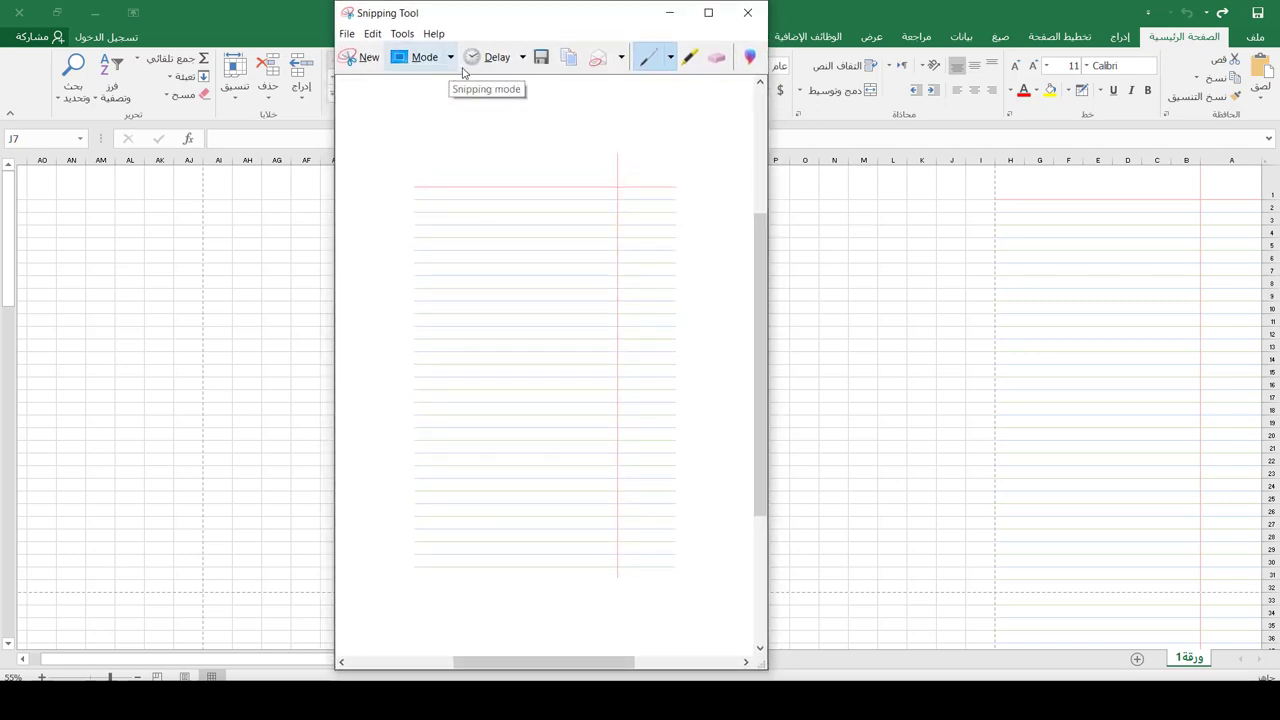
pyautogui.click(346, 34)
pyautogui.click(389, 74)
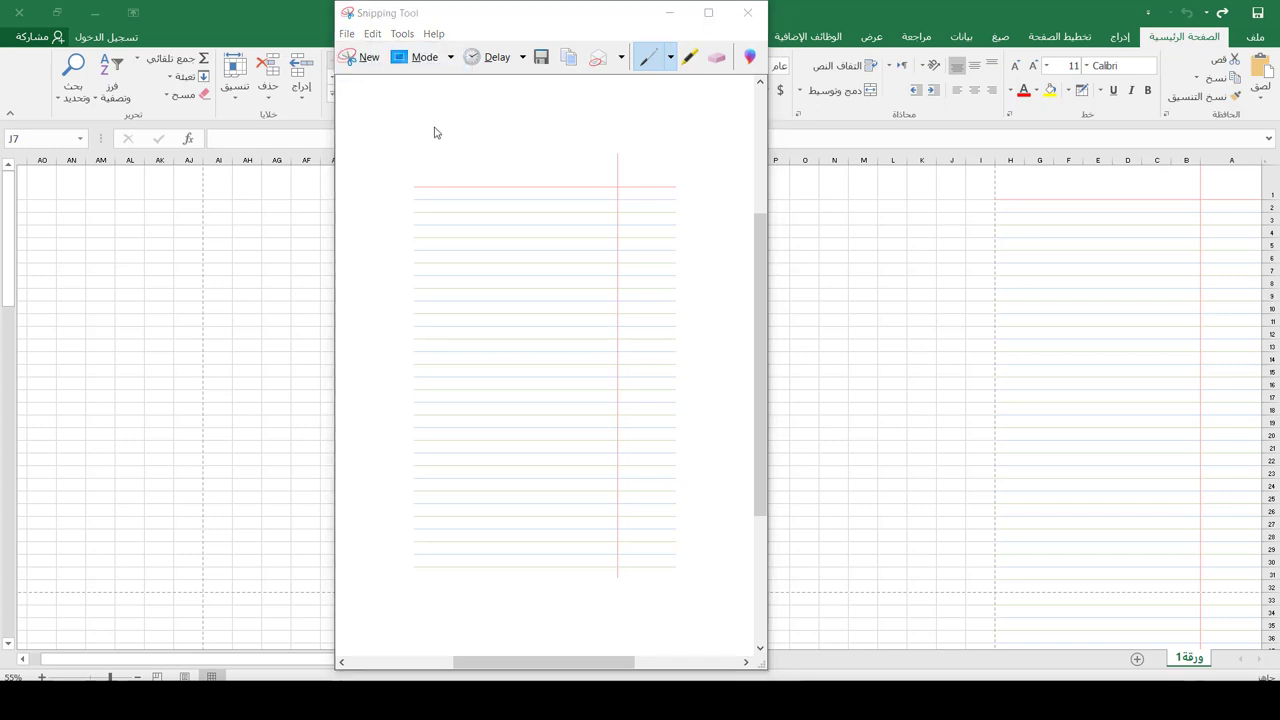
pyautogui.click(396, 180)
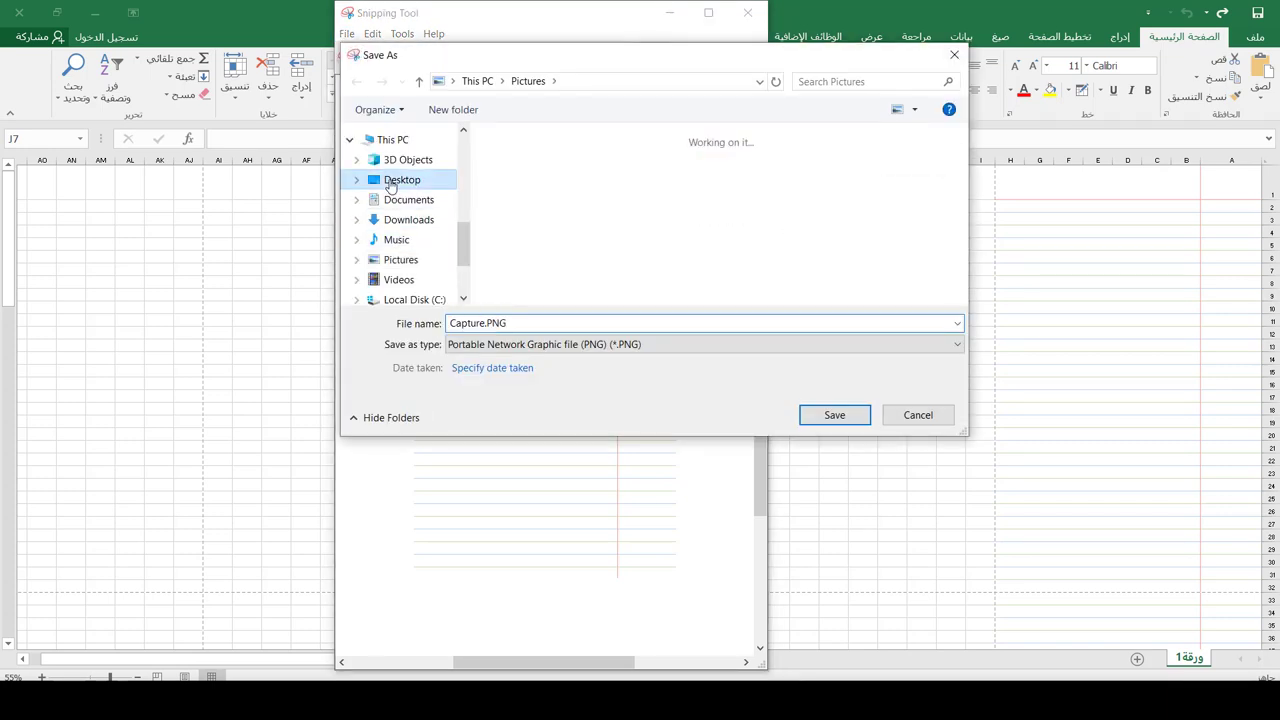
pyautogui.click(588, 325)
pyautogui.write('bg')
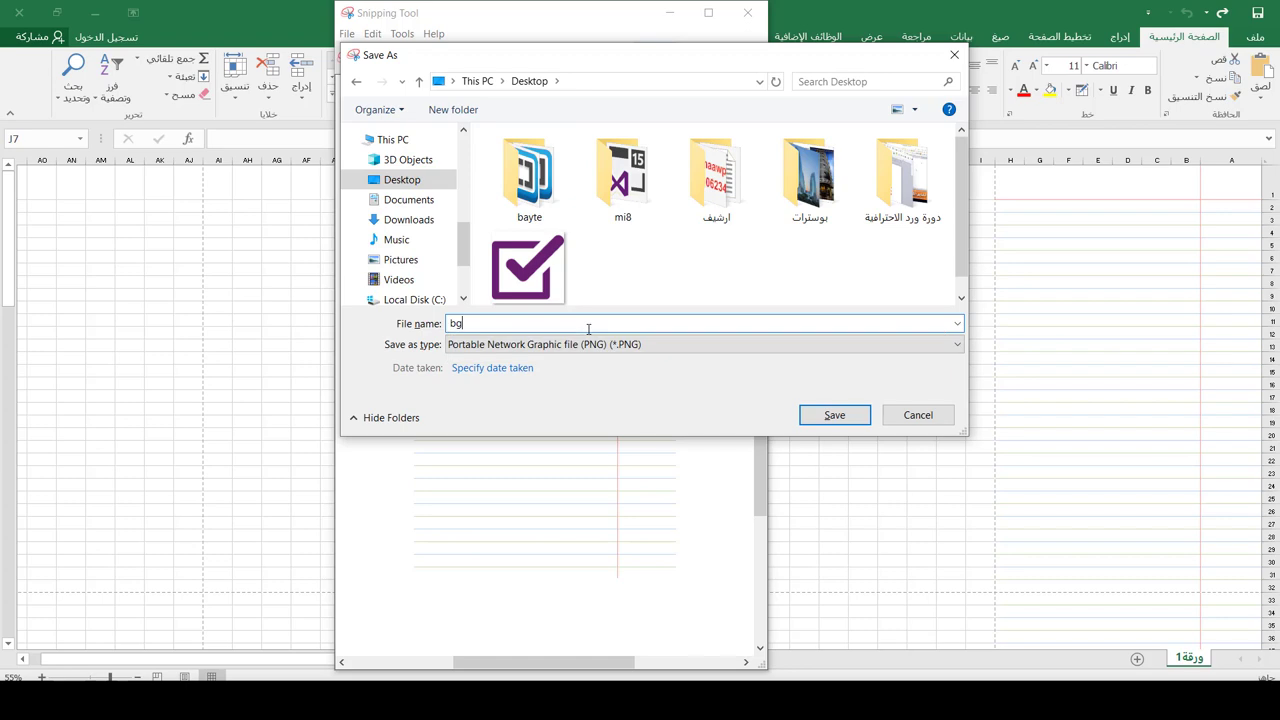
pyautogui.click(834, 415)
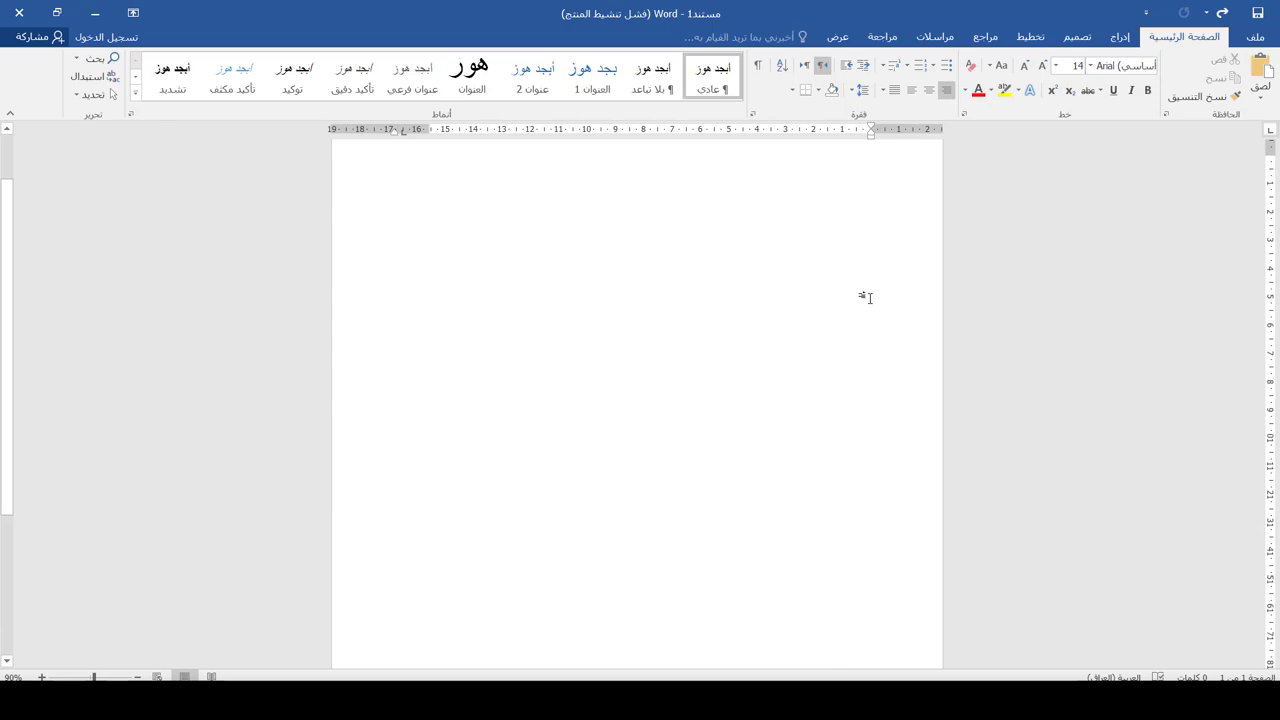
# Switch to the blank Word document and open its page header for editing.
pyautogui.scroll(2, 881, 220)
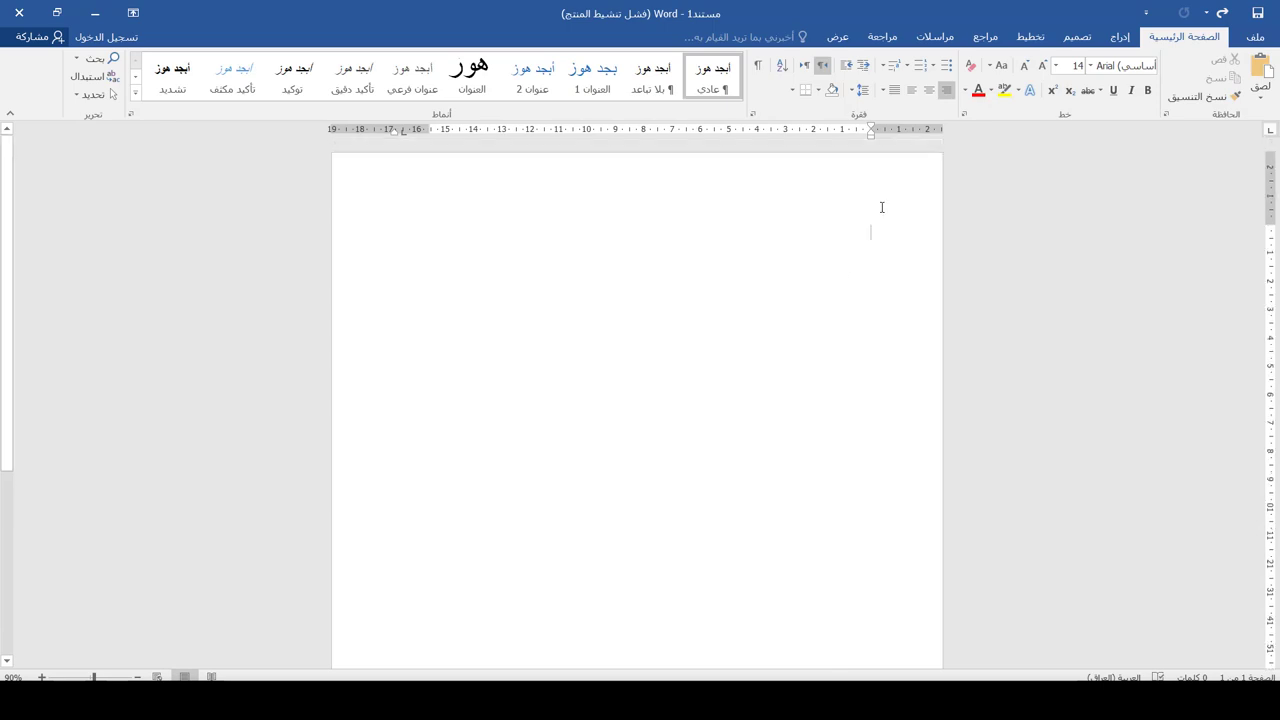
pyautogui.click(1122, 37)
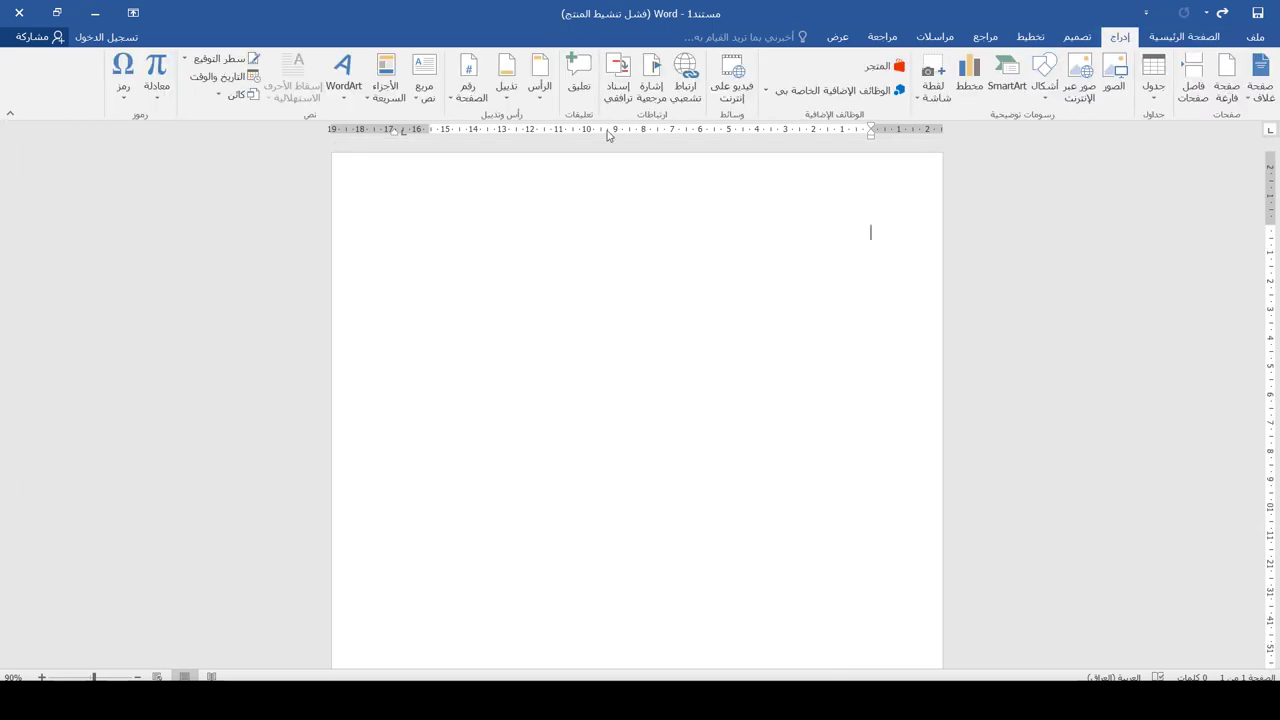
pyautogui.click(540, 92)
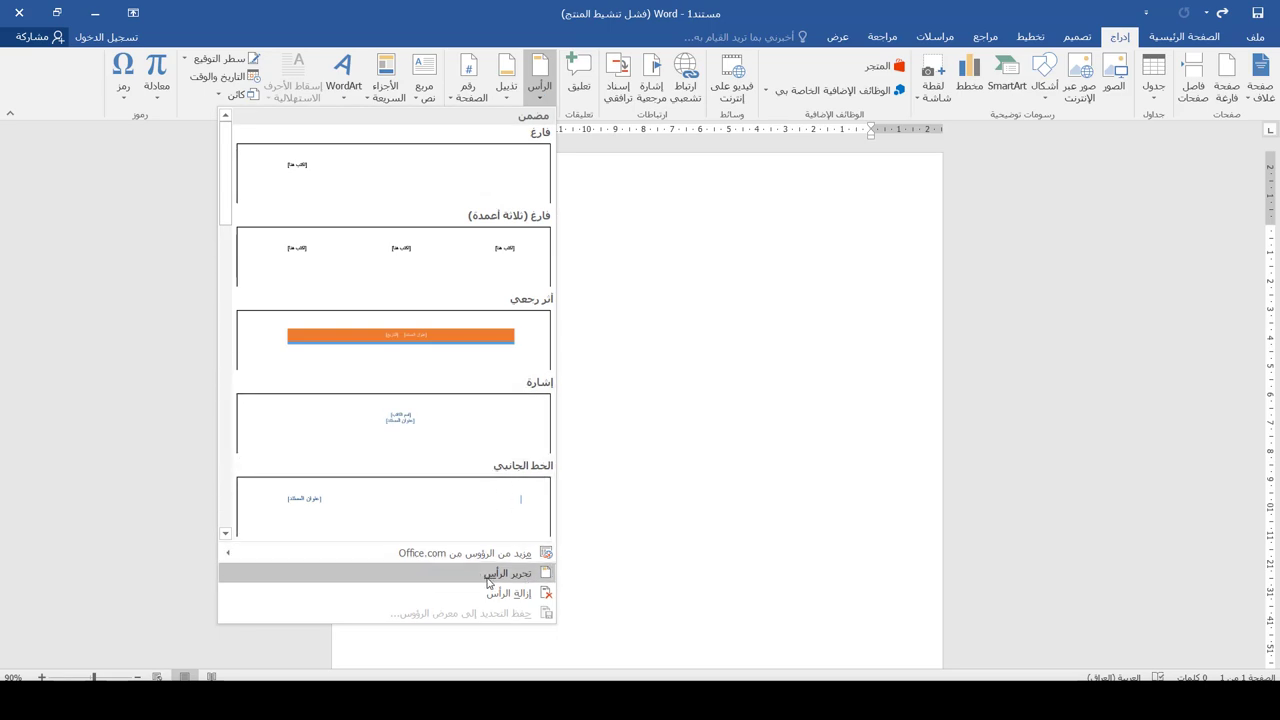
pyautogui.click(489, 577)
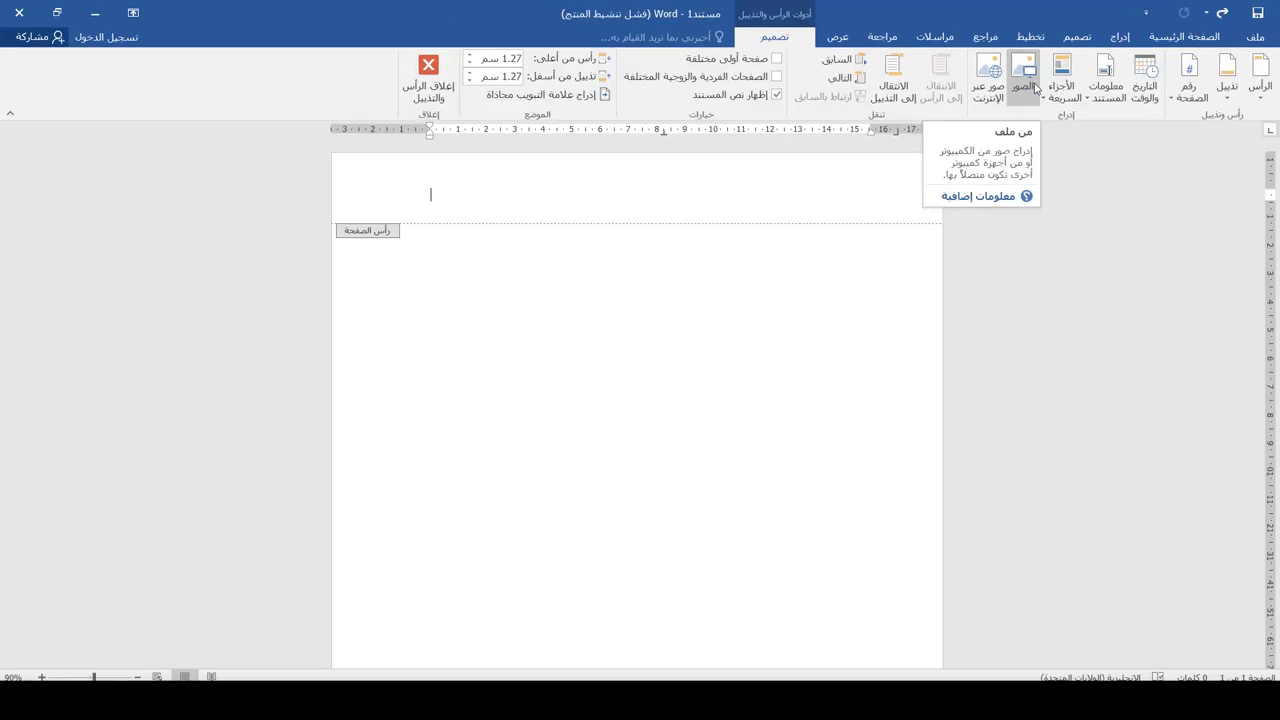
# Insert the picture bg.PNG from the Desktop into the page header.
pyautogui.click(1035, 88)
pyautogui.click(749, 337)
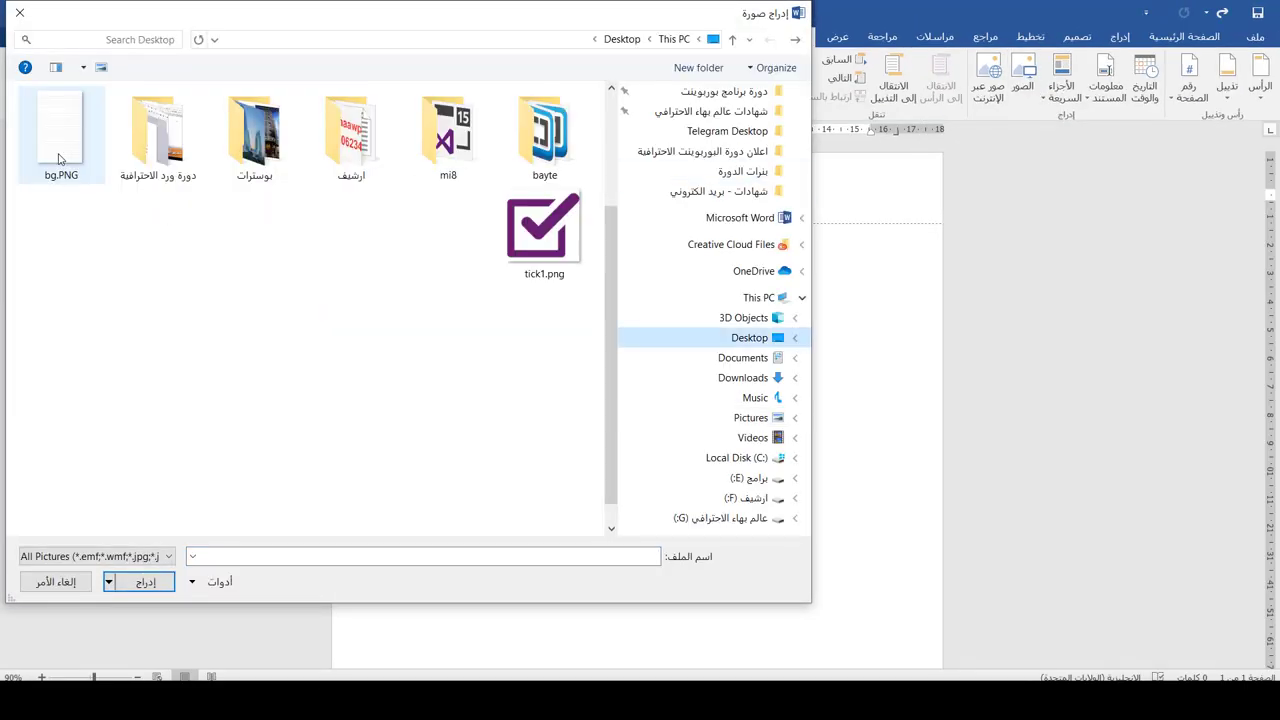
pyautogui.click(60, 158)
pyautogui.doubleClick(60, 158)
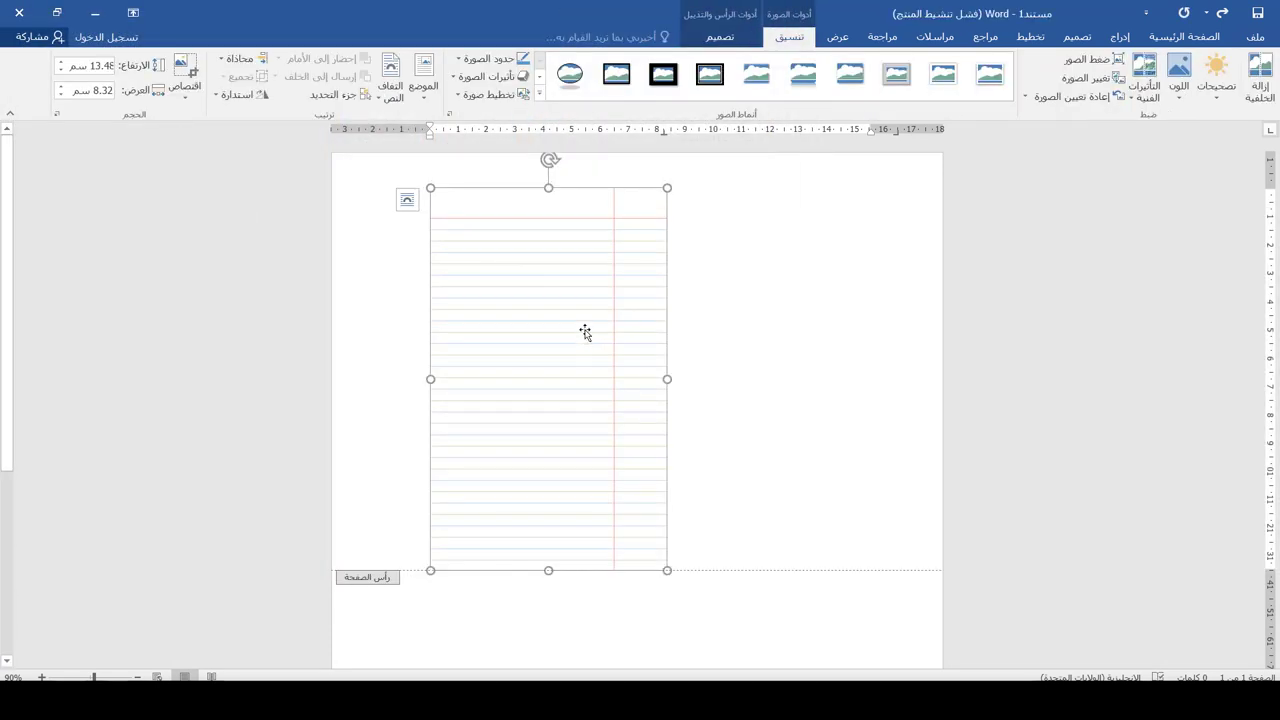
# Set the header picture in front of text, enlarge it to about 35 by 21.6 cm to cover the page, and close the header.
pyautogui.rightClick(585, 332)
pyautogui.moveTo(515, 588)
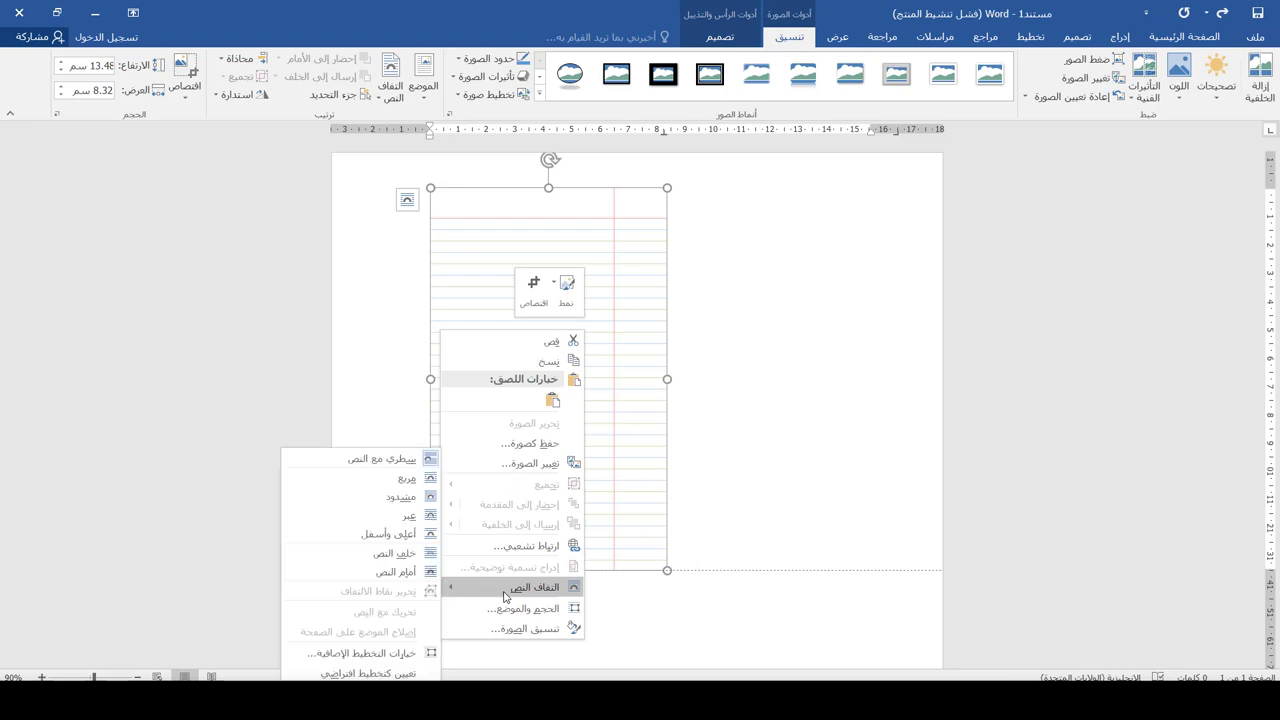
pyautogui.click(402, 573)
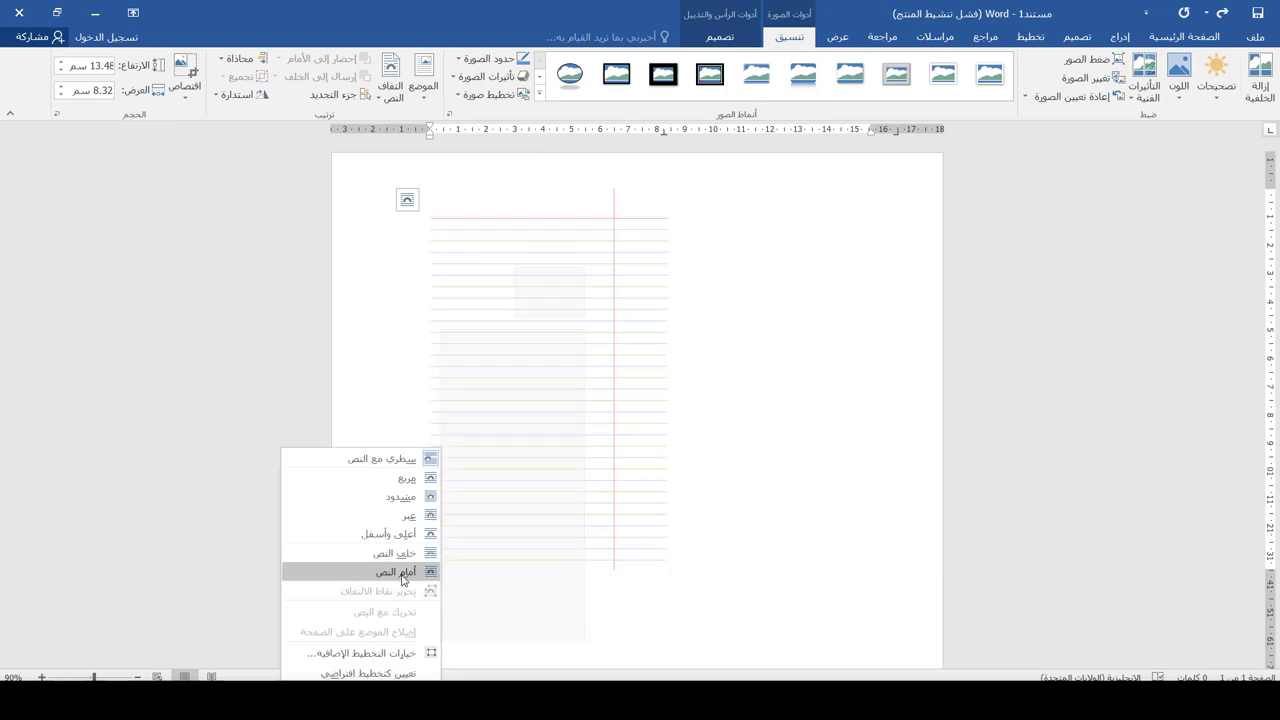
pyautogui.moveTo(669, 189); pyautogui.dragTo(942, 143)
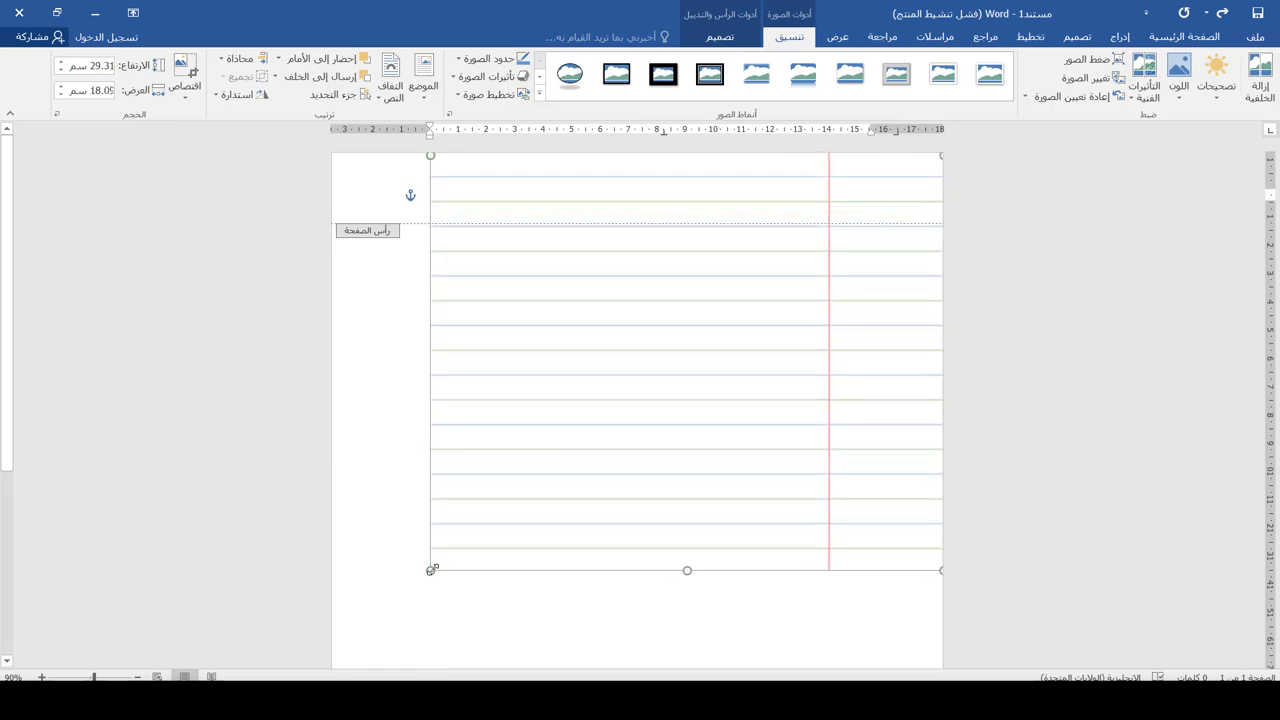
pyautogui.moveTo(431, 569); pyautogui.dragTo(335, 684)
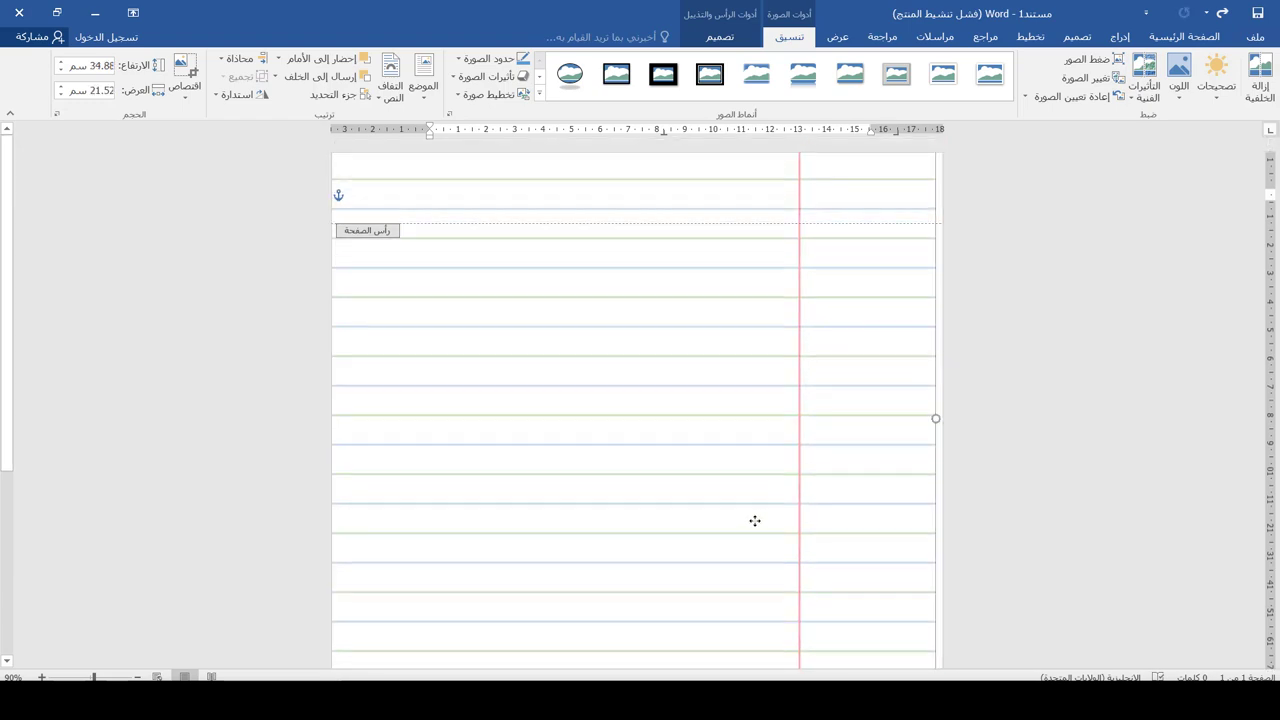
pyautogui.moveTo(754, 520); pyautogui.dragTo(722, 411)
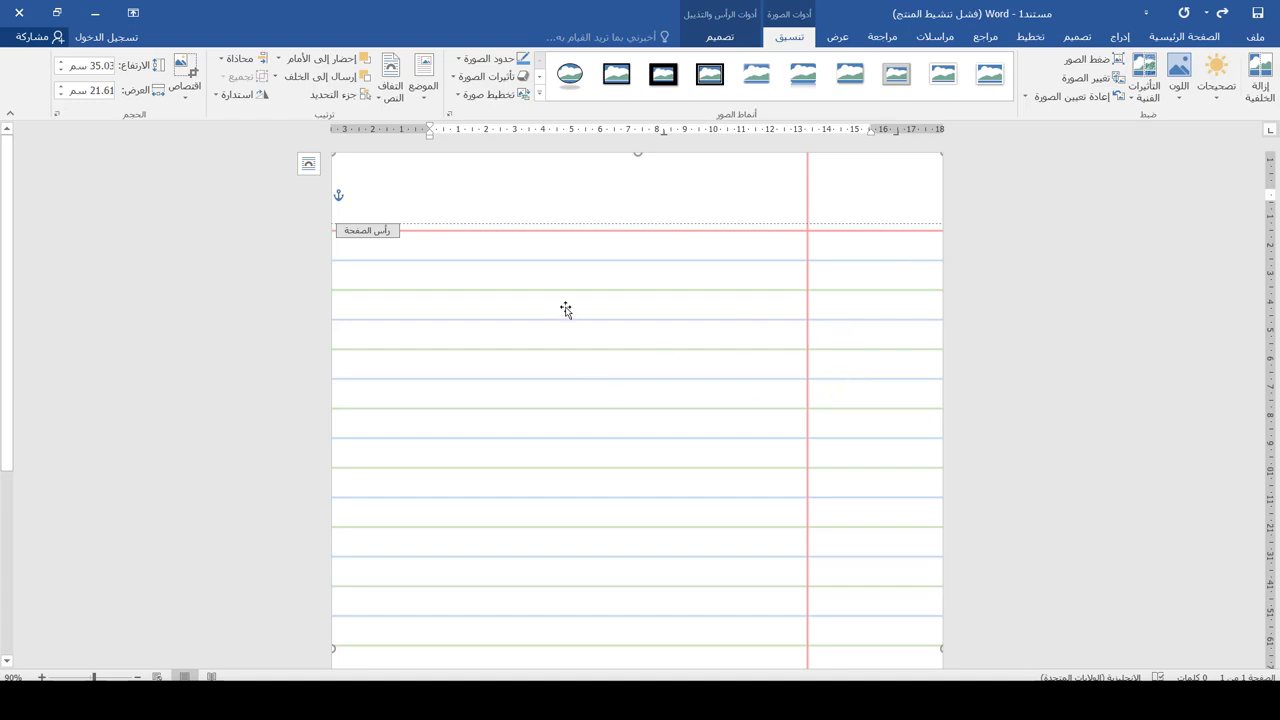
pyautogui.click(727, 38)
pyautogui.click(428, 88)
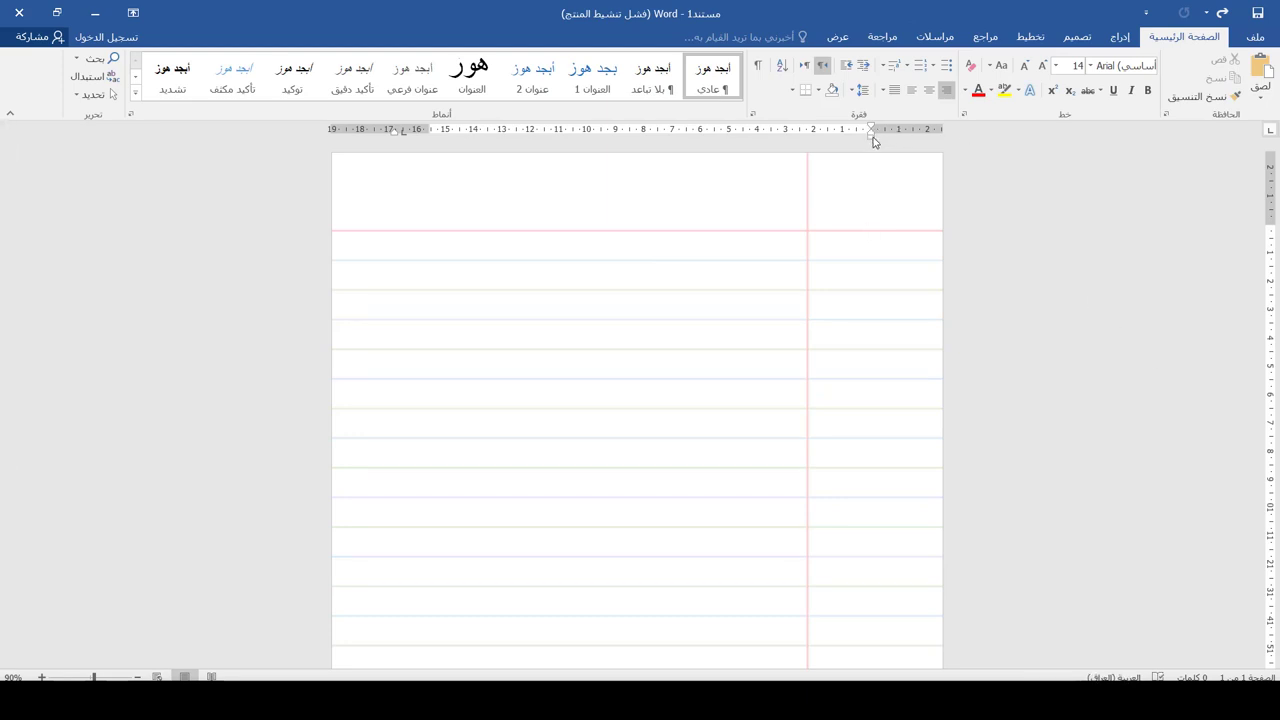
# Move the paragraph's right indent to the vertical red margin line, and return from the worksheet to the Word document.
pyautogui.moveTo(872, 141); pyautogui.dragTo(807, 163)
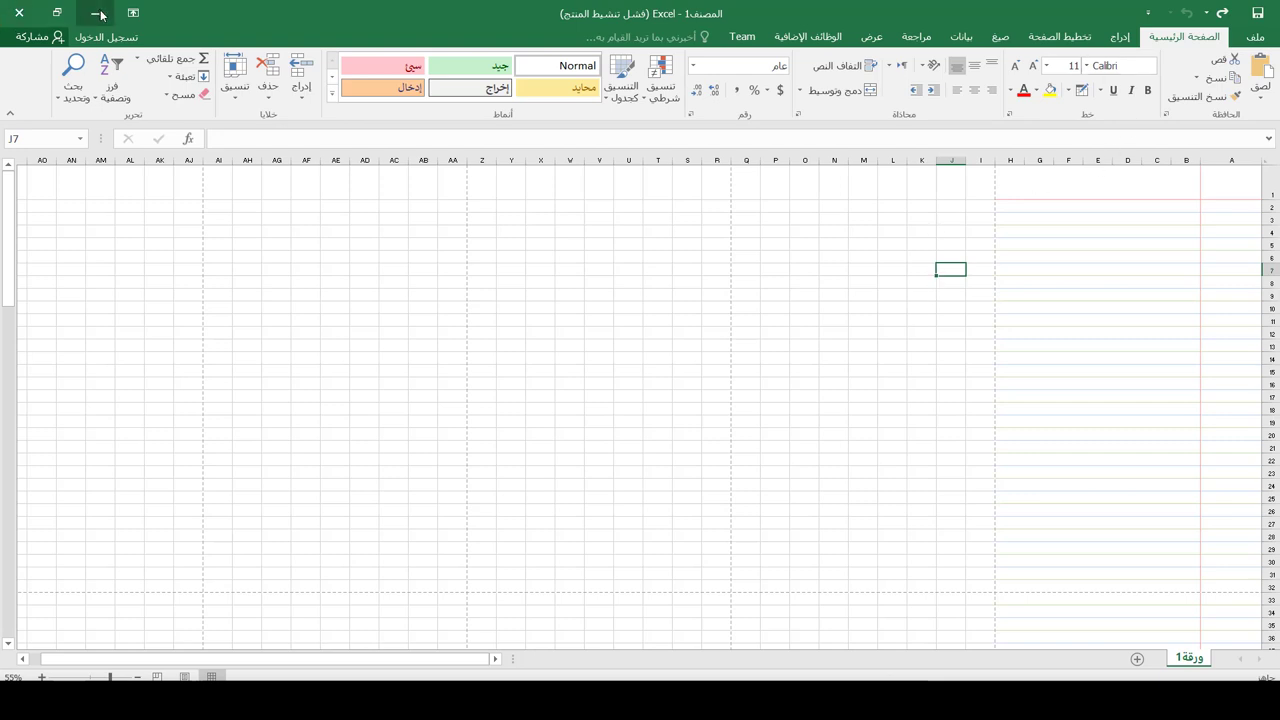
pyautogui.click(19, 12)
# Set the font size to 16 and the line spacing to 1.0 for the text on the ruled page.
pyautogui.click(1055, 65)
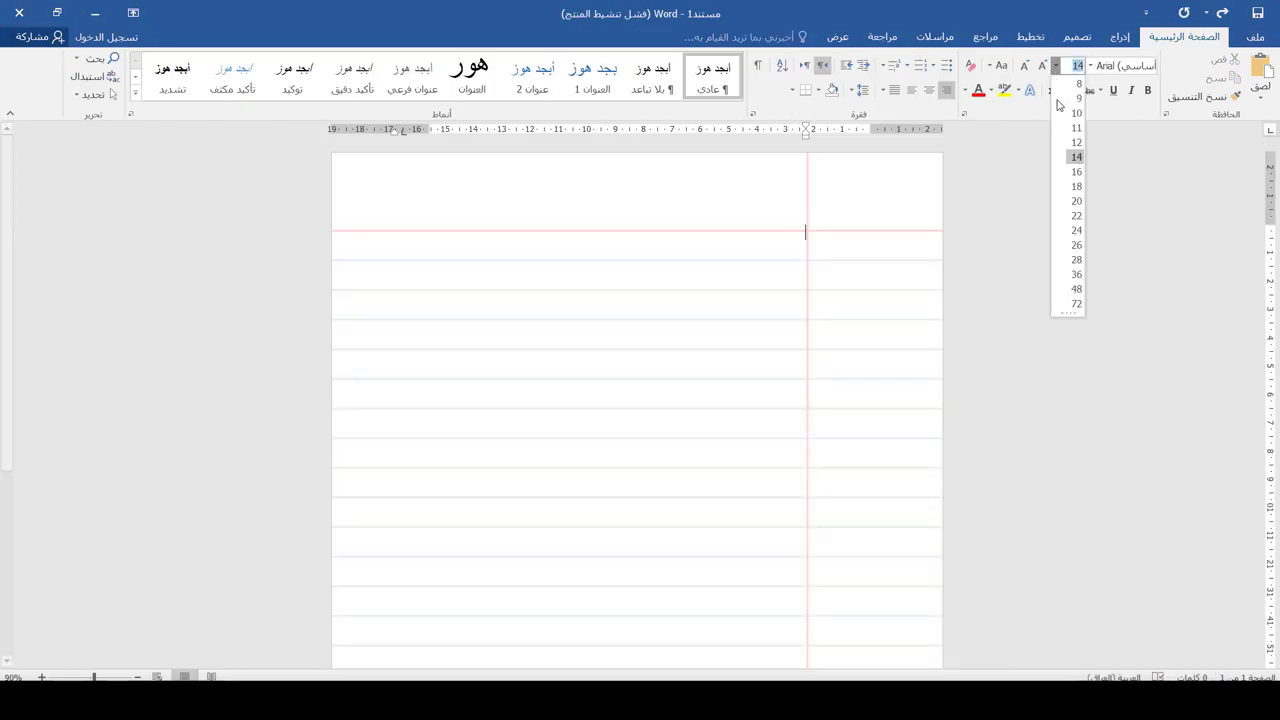
pyautogui.click(1076, 172)
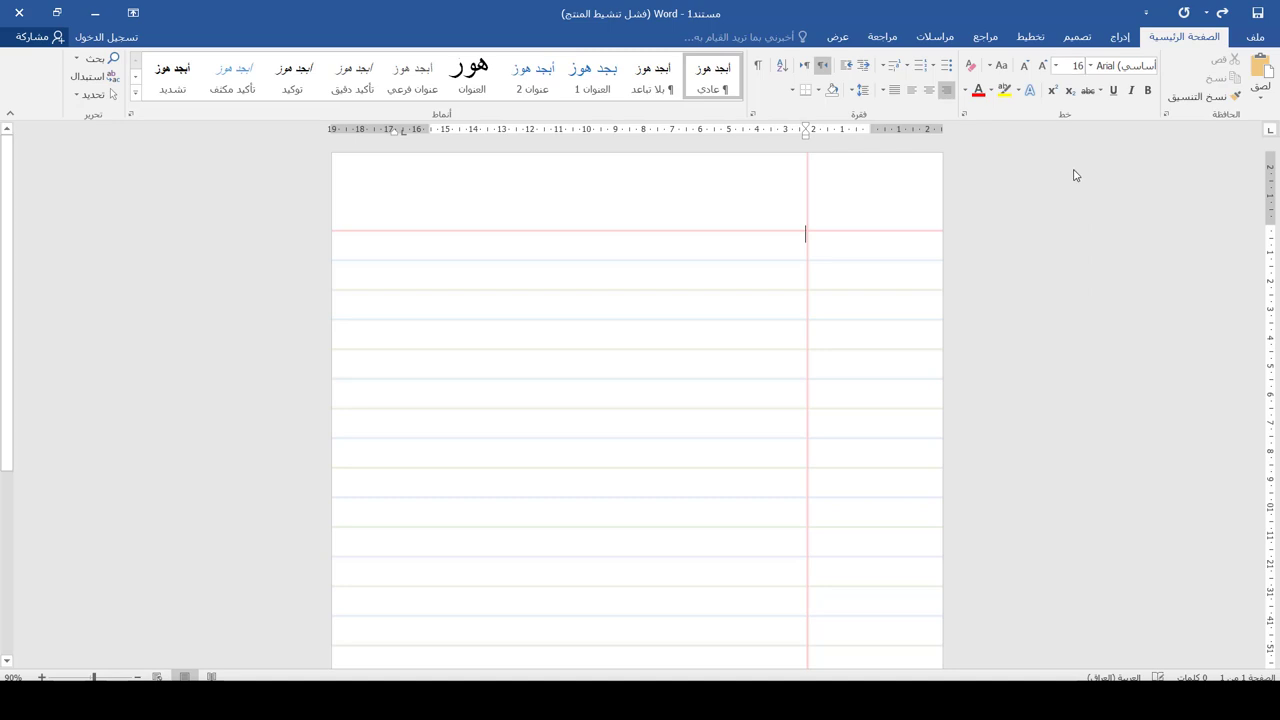
pyautogui.click(860, 90)
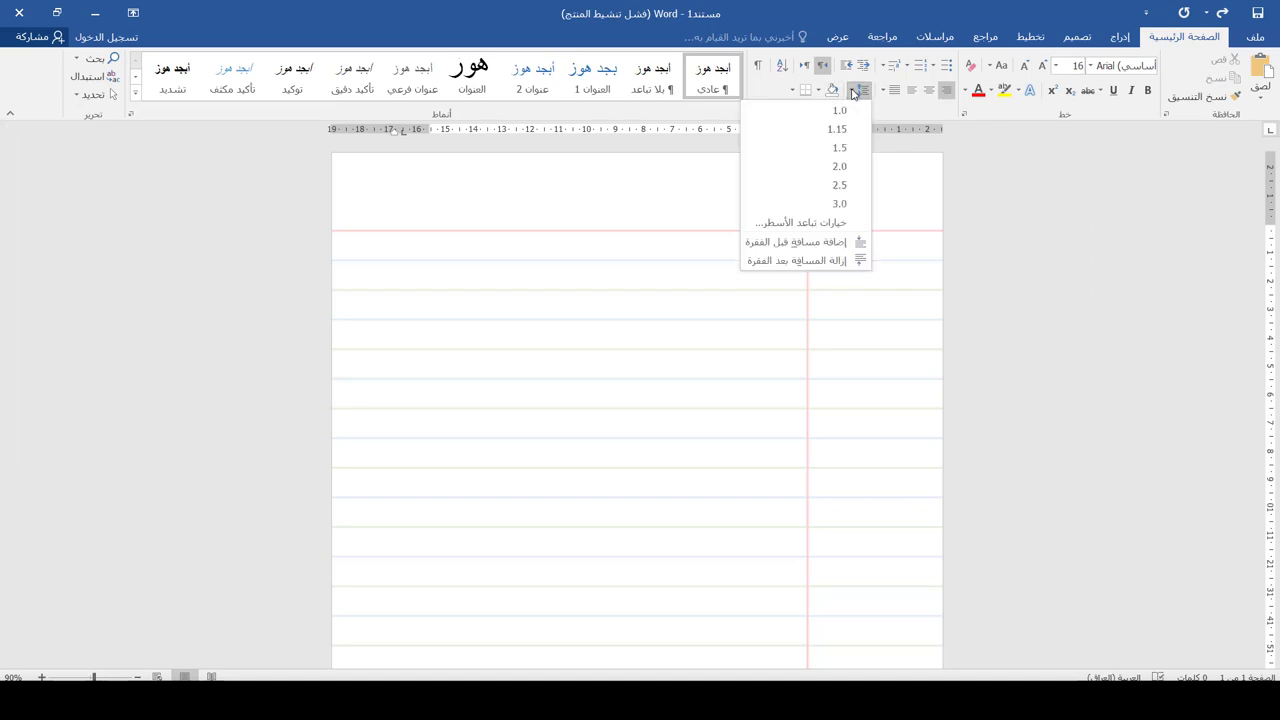
pyautogui.click(841, 112)
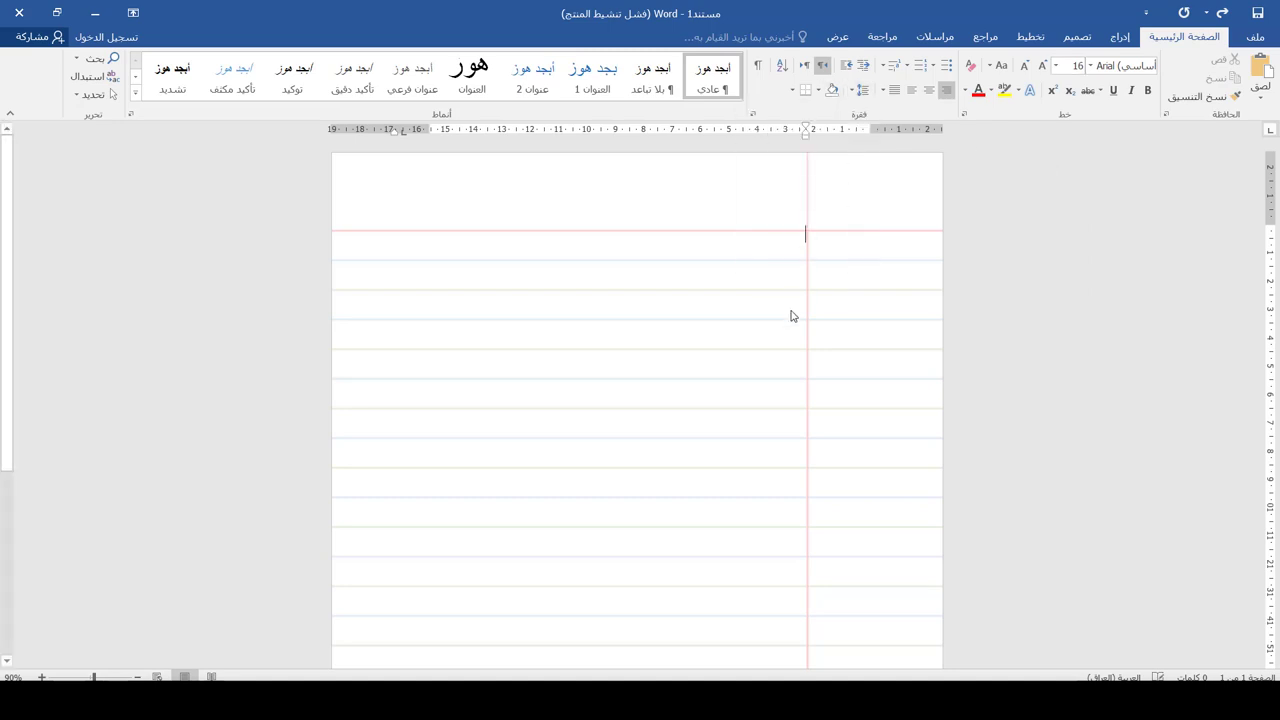